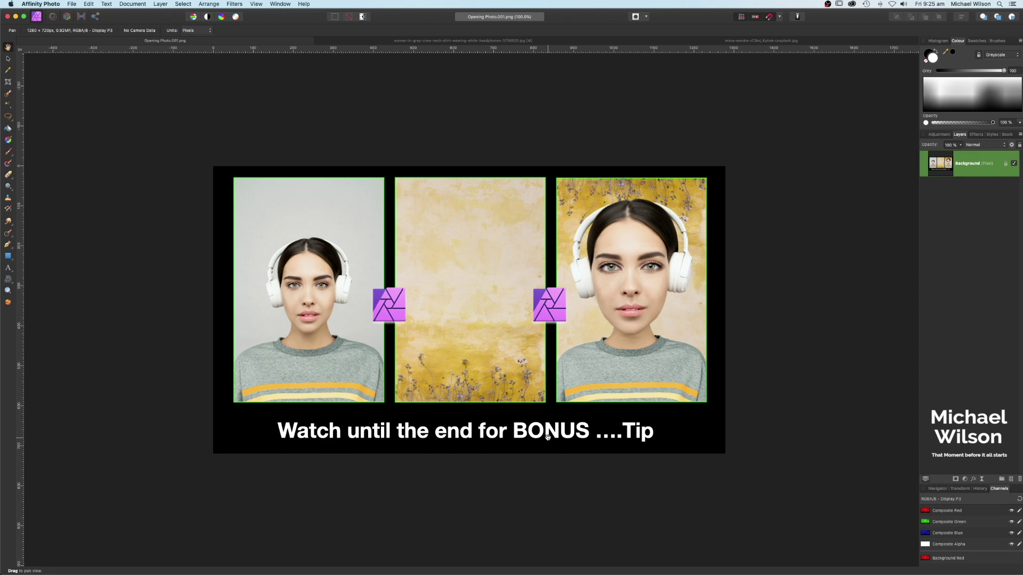
# Switch to the portrait photo of the woman wearing white headphones
pyautogui.click(415, 41)
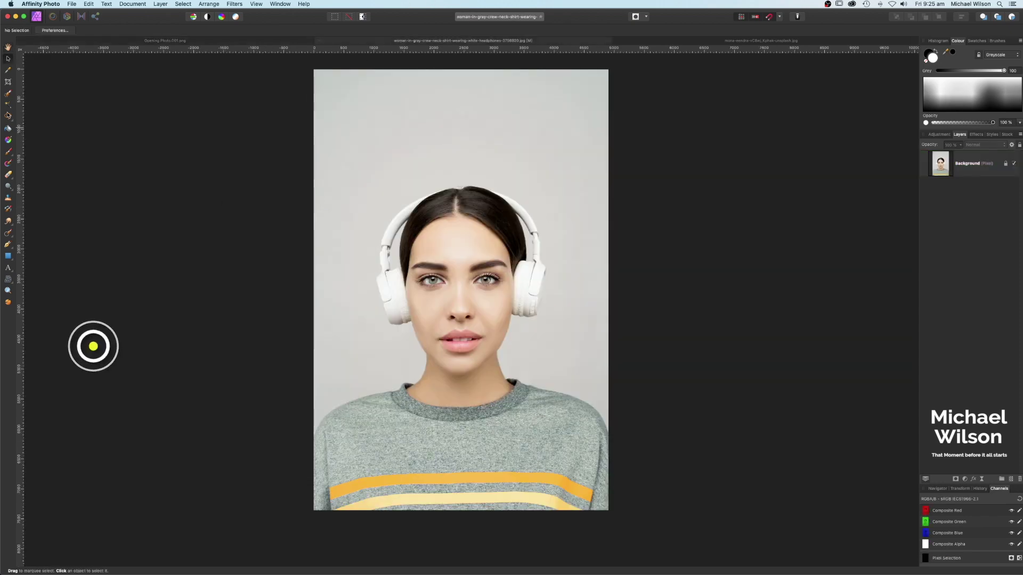
# Paint a Selection Brush selection over the woman, adding the headphone and headband edges
pyautogui.press('w')
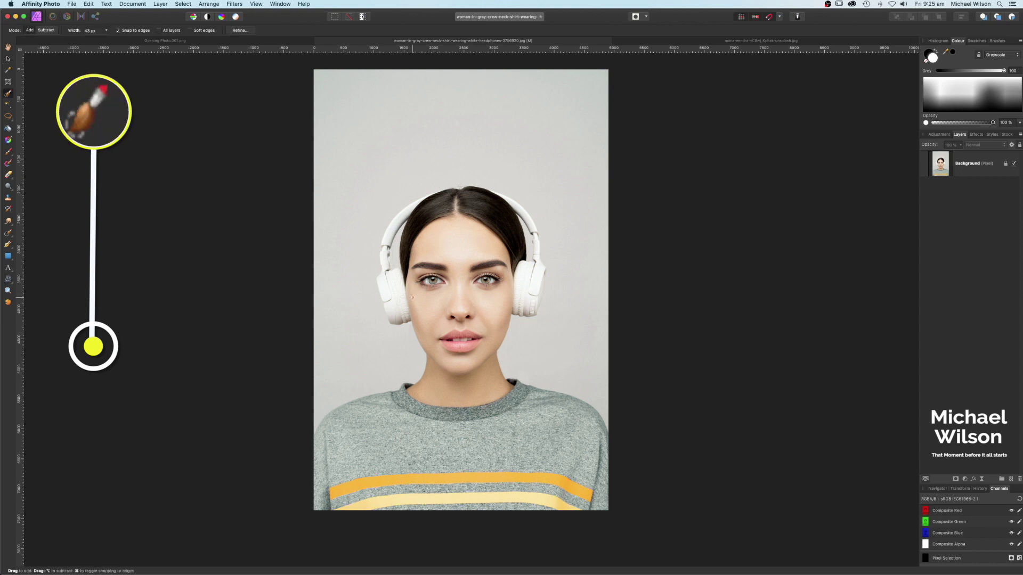
pyautogui.press(']')
pyautogui.press(']')
pyautogui.press(']')
pyautogui.press(']')
pyautogui.press(']')
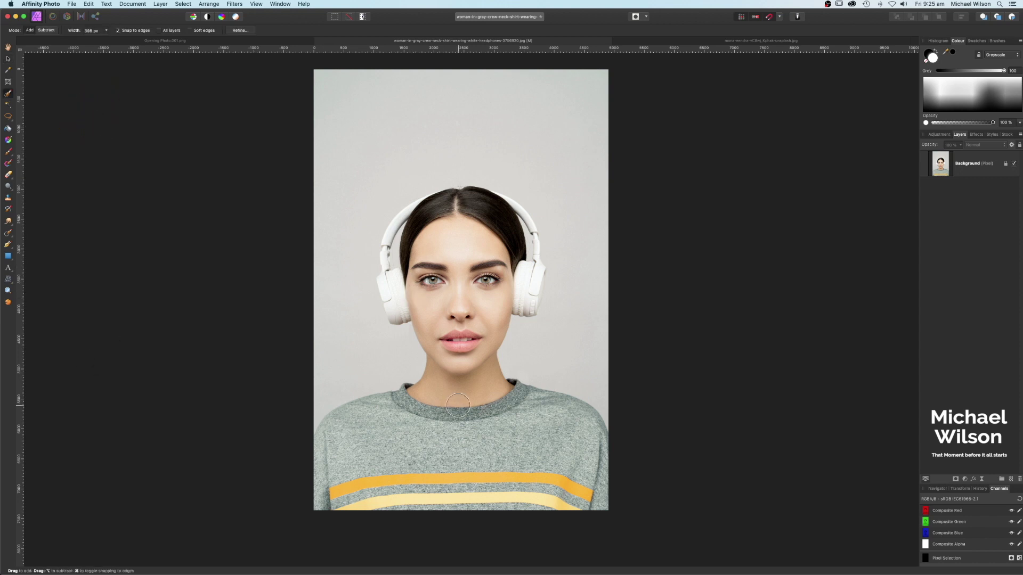
pyautogui.moveTo(458, 406)
pyautogui.mouseDown()
pyautogui.moveTo(441, 433)
pyautogui.moveTo(381, 459)
pyautogui.moveTo(367, 488)
pyautogui.moveTo(422, 437)
pyautogui.mouseUp()
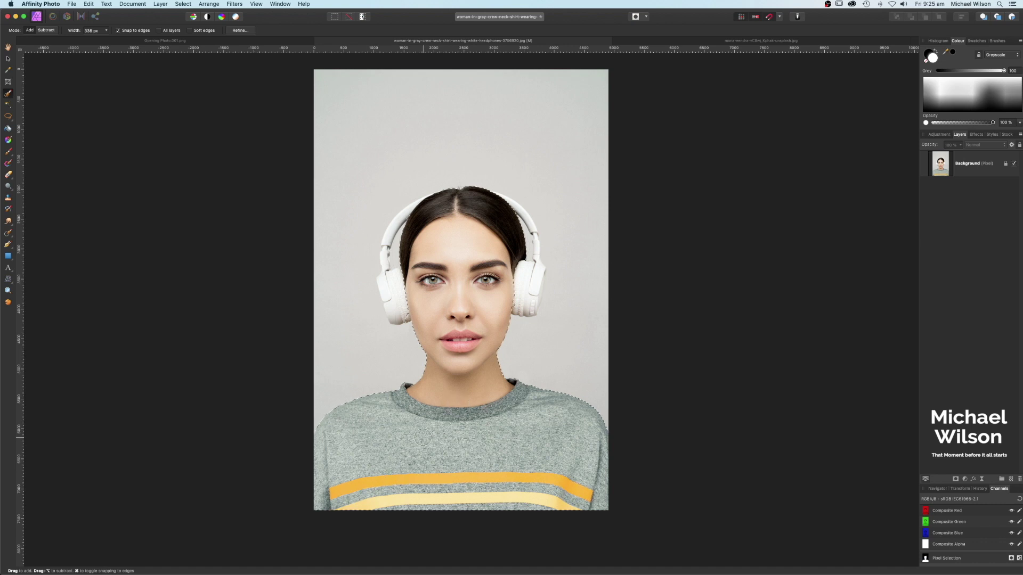
pyautogui.press('[')
pyautogui.press('[')
pyautogui.press('[')
pyautogui.press('[')
pyautogui.press('[')
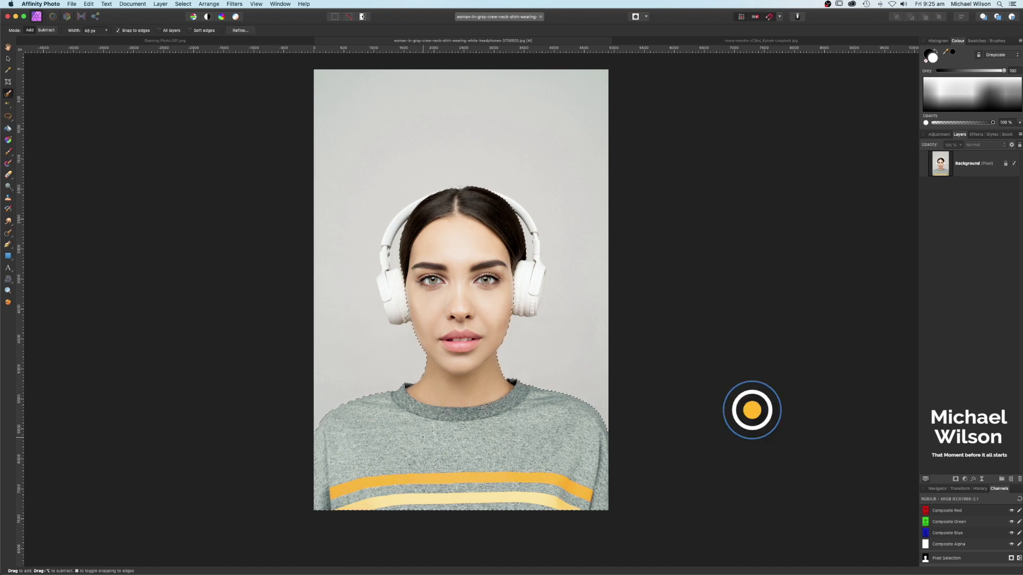
pyautogui.press(']')
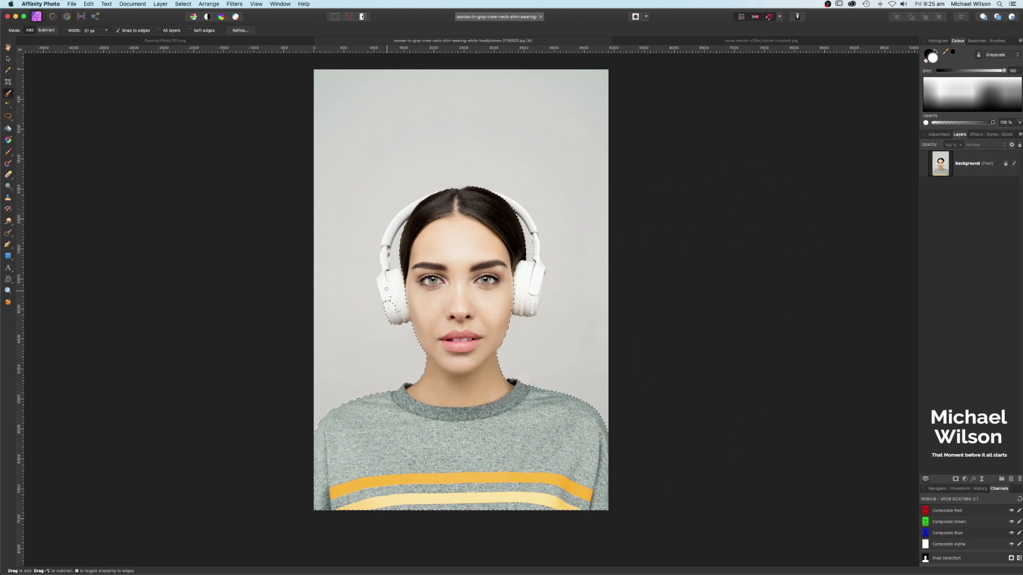
pyautogui.moveTo(387, 288); pyautogui.dragTo(385, 277)
pyautogui.moveTo(406, 213); pyautogui.dragTo(396, 220)
pyautogui.scroll(1, 530, 291)
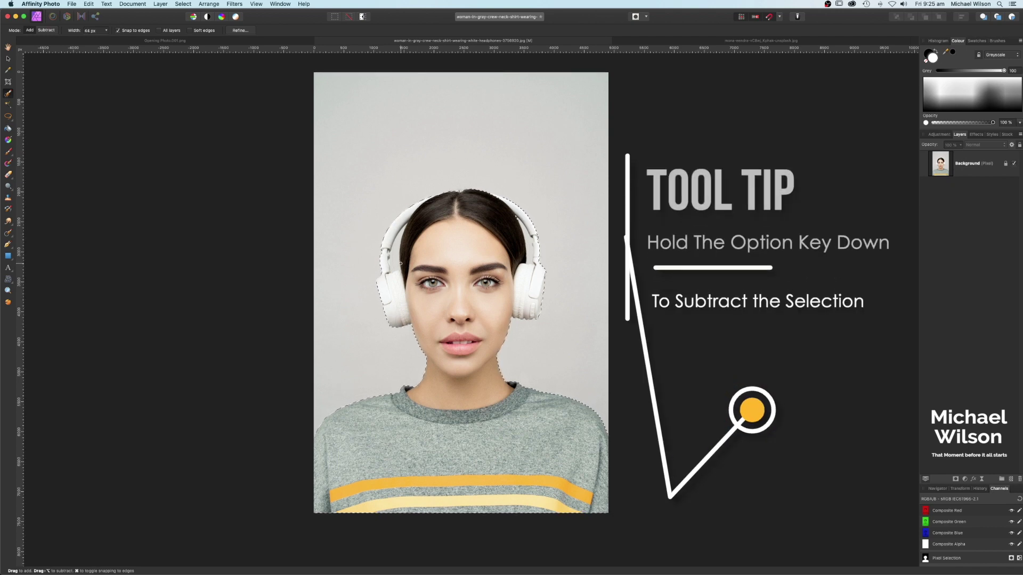
pyautogui.press('[')
pyautogui.press('[')
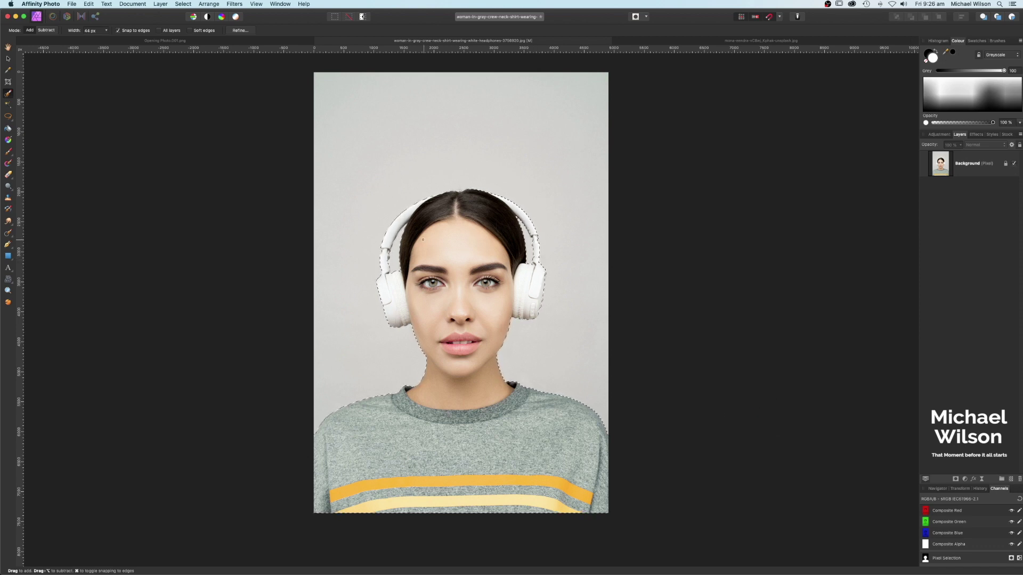
# Refine the selection with Output set to New layer, cutting the woman onto transparency
pyautogui.click(240, 31)
pyautogui.moveTo(772, 288); pyautogui.dragTo(716, 157)
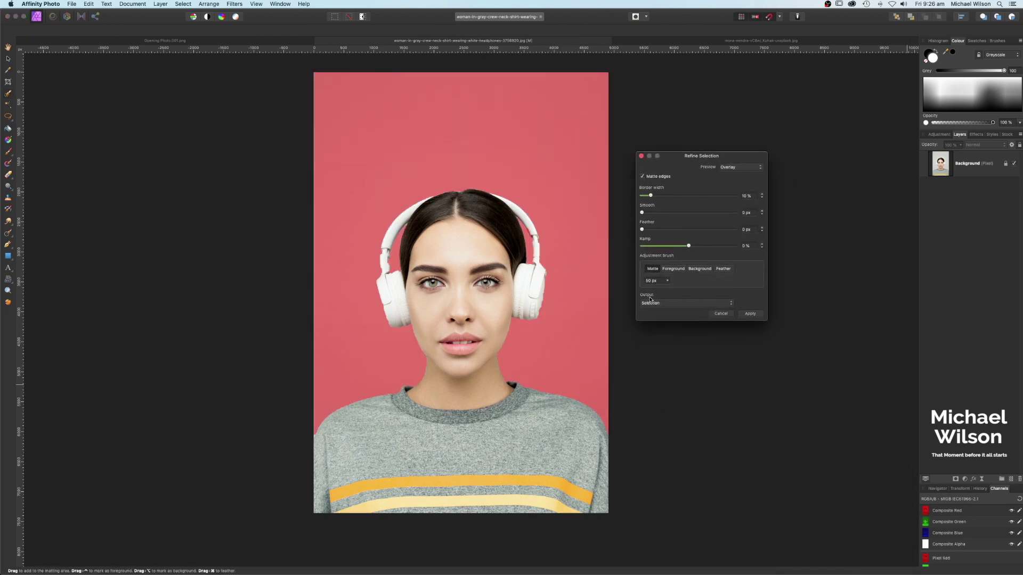
pyautogui.click(673, 303)
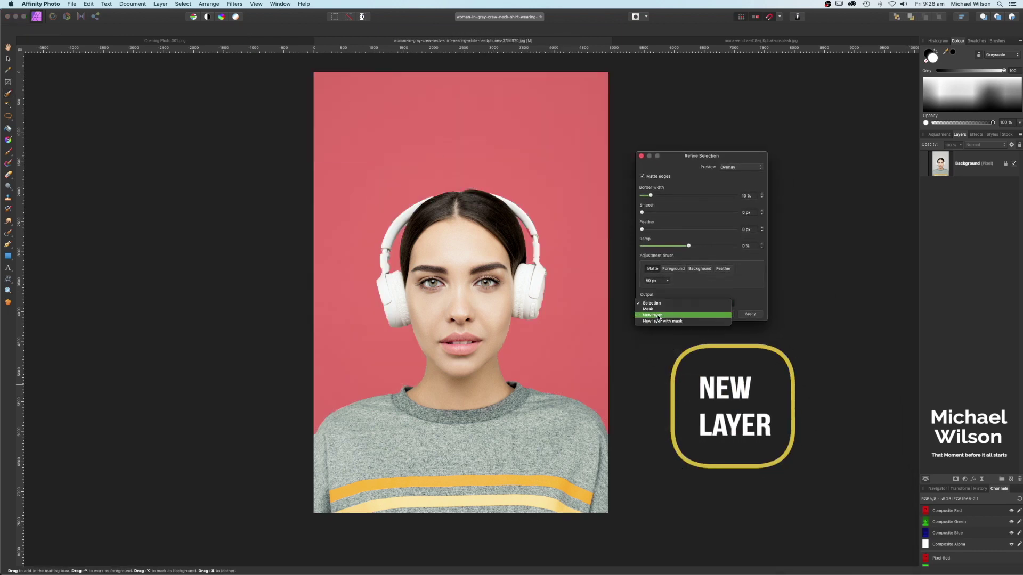
pyautogui.click(649, 316)
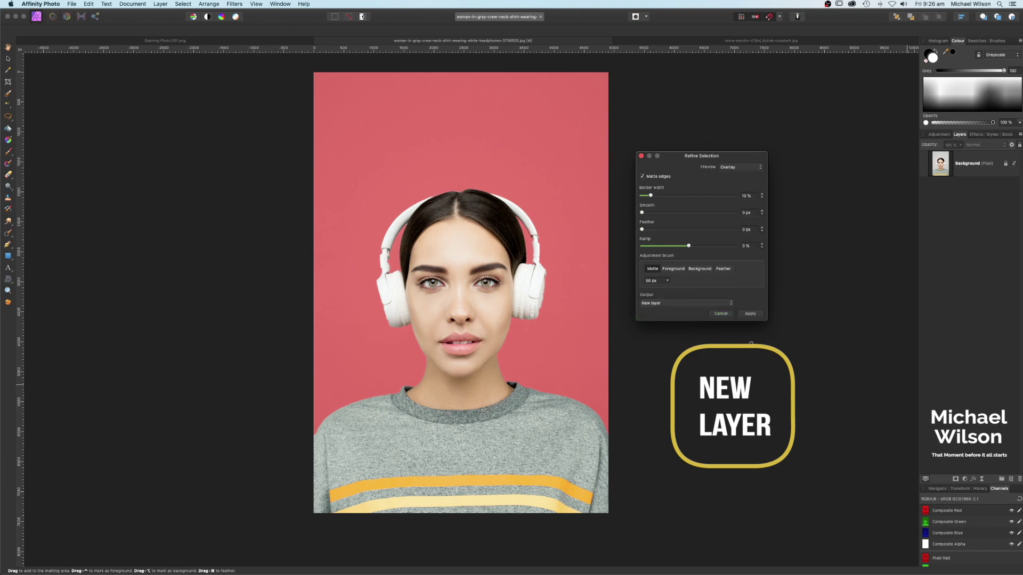
pyautogui.click(750, 314)
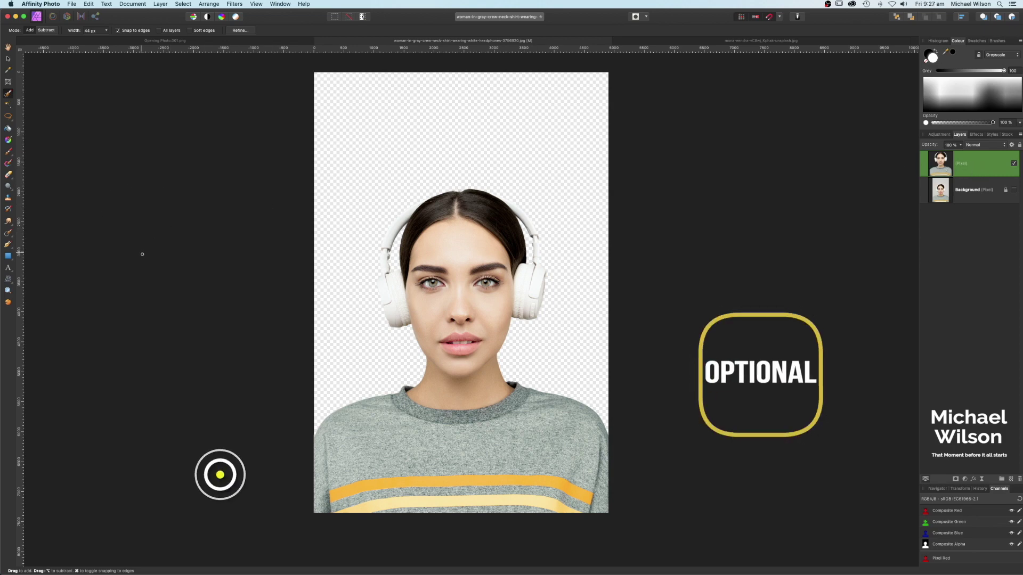
# Smudge the edges around the woman's head and neck with an enlarged Smudge Brush
pyautogui.click(11, 222)
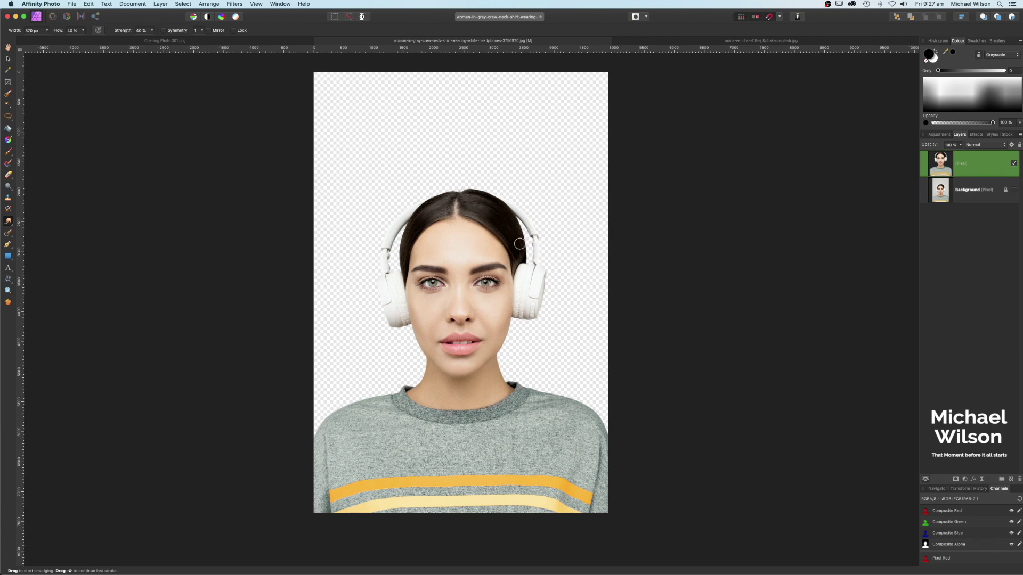
pyautogui.press(']')
pyautogui.press(']')
pyautogui.press(']')
pyautogui.scroll(3, 464, 287)
pyautogui.press('[')
pyautogui.press('[')
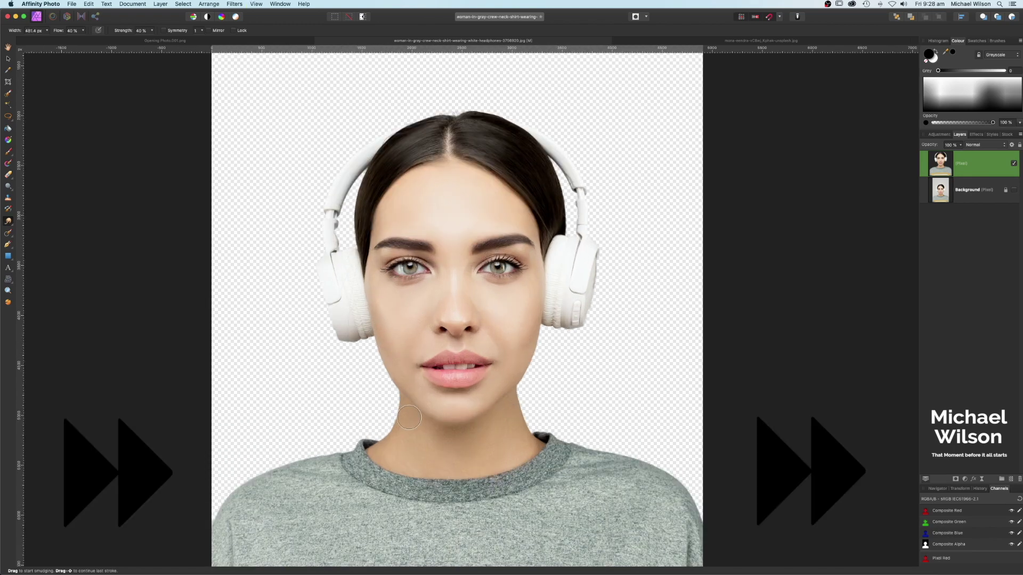
pyautogui.scroll(-3, 408, 306)
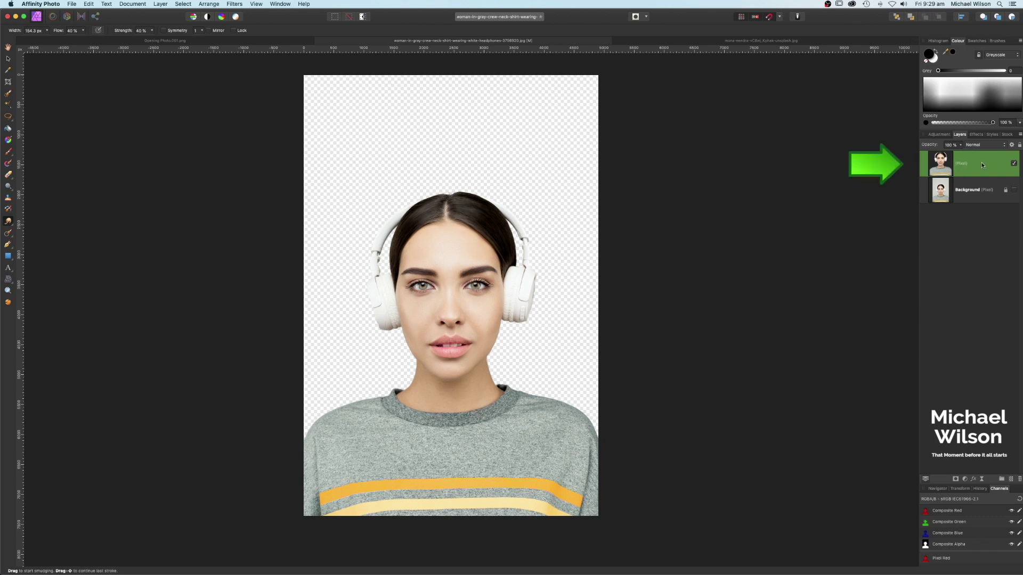
# Paint a selection over the sweater and neck up to the jawline, refining with a smaller brush
pyautogui.press('w')
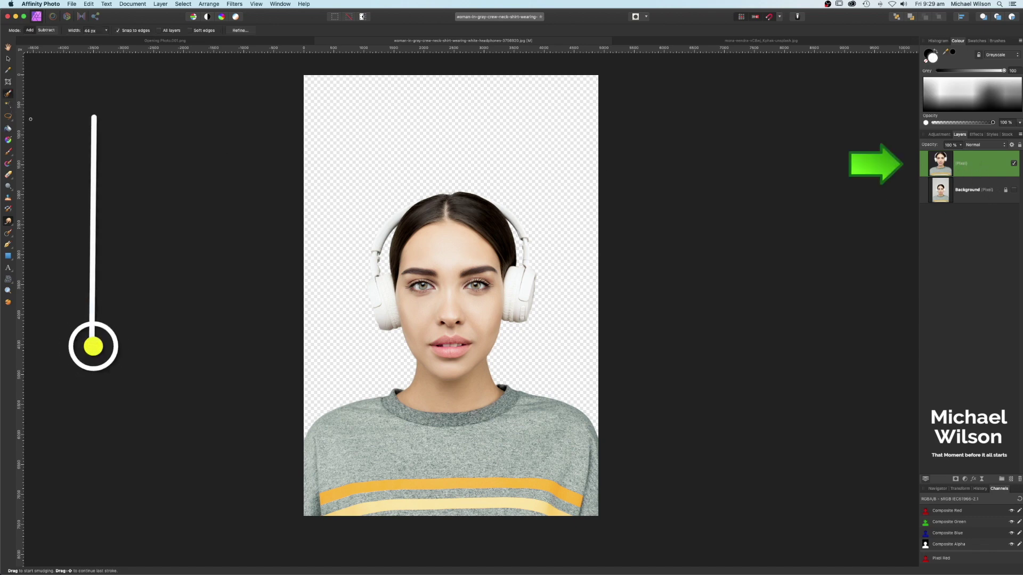
pyautogui.press(']')
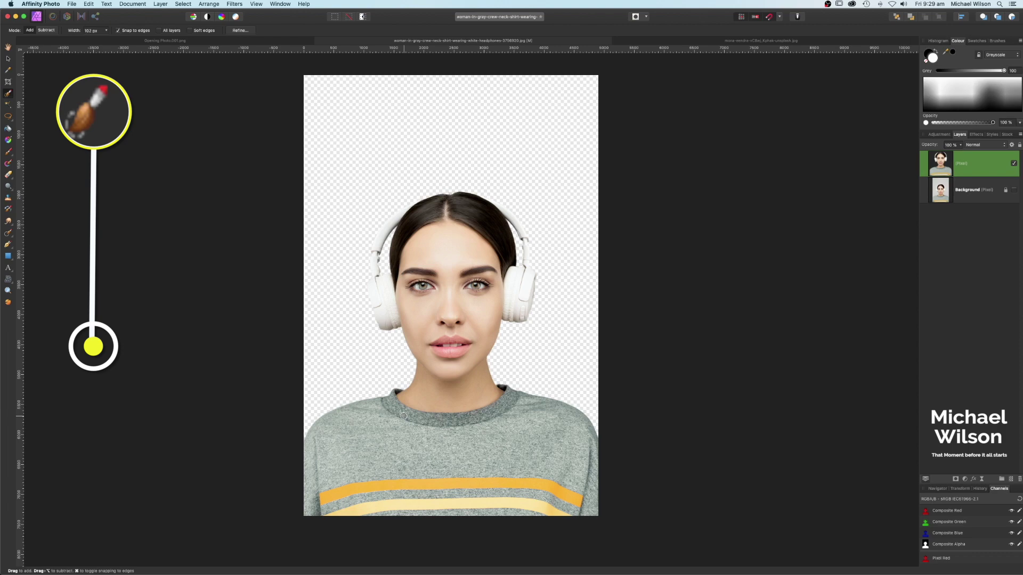
pyautogui.press(']')
pyautogui.press(']')
pyautogui.press(']')
pyautogui.press(']')
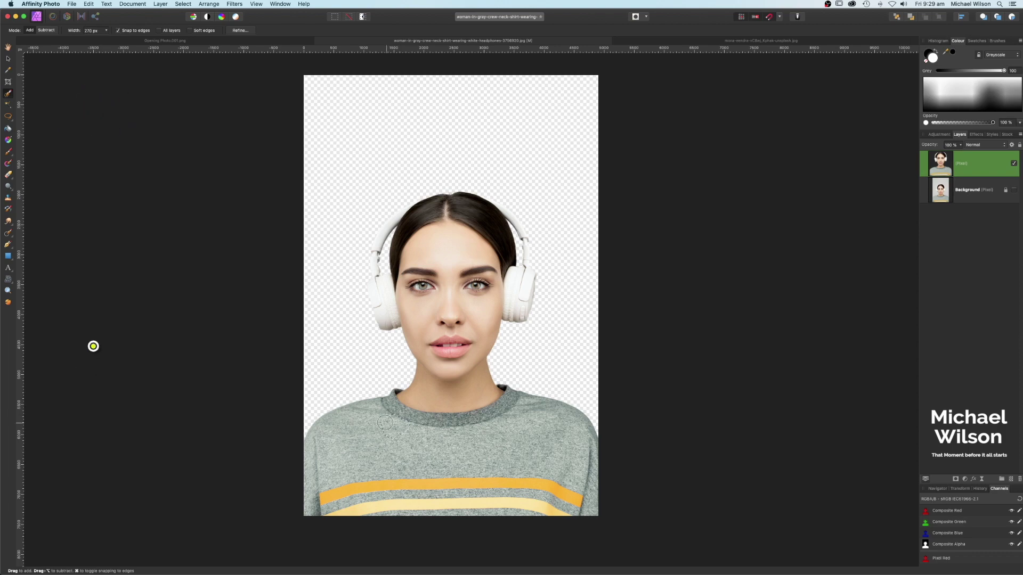
pyautogui.moveTo(385, 423)
pyautogui.mouseDown()
pyautogui.moveTo(327, 431)
pyautogui.moveTo(326, 496)
pyautogui.moveTo(553, 504)
pyautogui.moveTo(560, 453)
pyautogui.moveTo(443, 453)
pyautogui.moveTo(449, 413)
pyautogui.moveTo(407, 424)
pyautogui.moveTo(395, 436)
pyautogui.moveTo(400, 456)
pyautogui.moveTo(368, 477)
pyautogui.moveTo(473, 440)
pyautogui.moveTo(490, 405)
pyautogui.moveTo(454, 406)
pyautogui.moveTo(453, 389)
pyautogui.moveTo(470, 377)
pyautogui.moveTo(450, 388)
pyautogui.moveTo(428, 380)
pyautogui.moveTo(477, 382)
pyautogui.mouseUp()
pyautogui.press('[')
pyautogui.press('[')
pyautogui.press('[')
pyautogui.press('[')
pyautogui.press('super+equal')
pyautogui.press('super+equal')
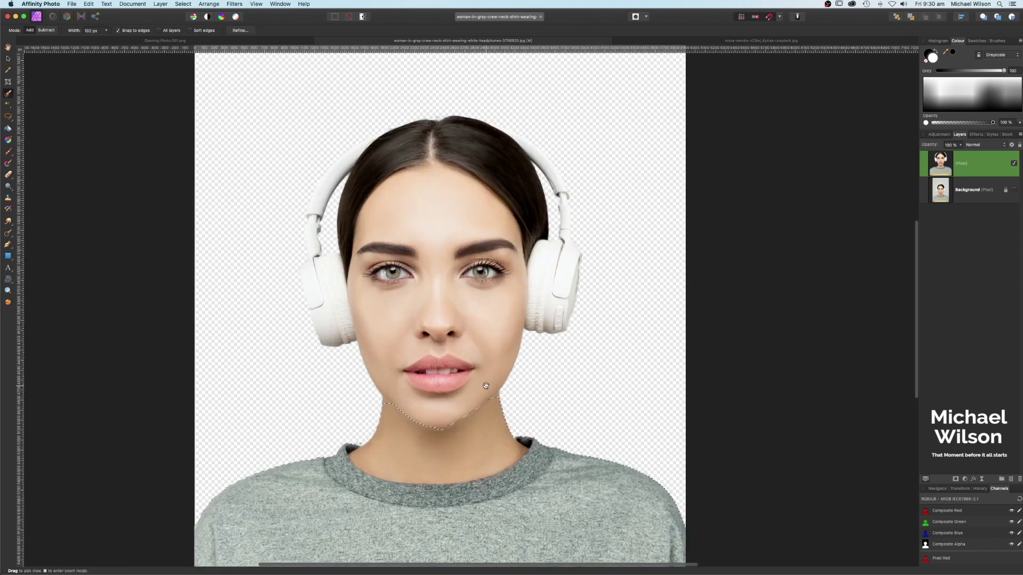
pyautogui.moveTo(486, 386); pyautogui.dragTo(486, 240)
pyautogui.press('[')
pyautogui.press('[')
pyautogui.press('[')
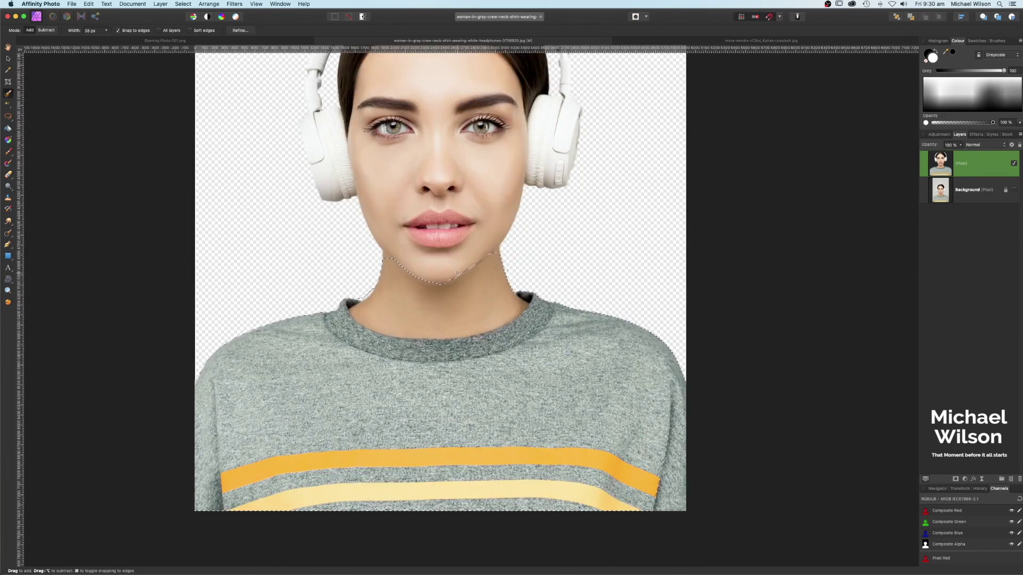
pyautogui.press('[')
# Copy the selected neck and sweater onto a new layer named Body
pyautogui.scroll(-3, 371, 283)
pyautogui.press('super+c')
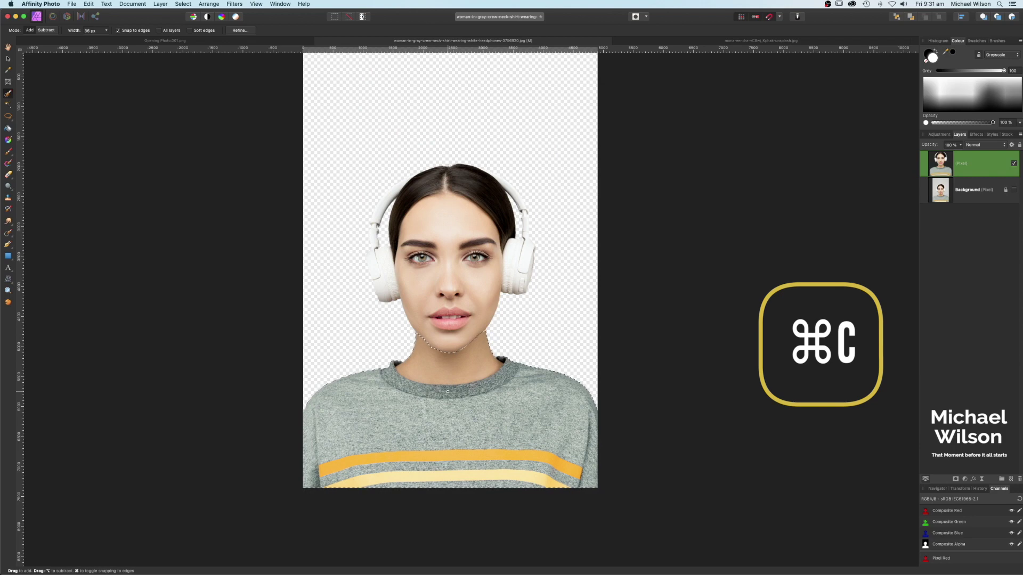
pyautogui.press('super+v')
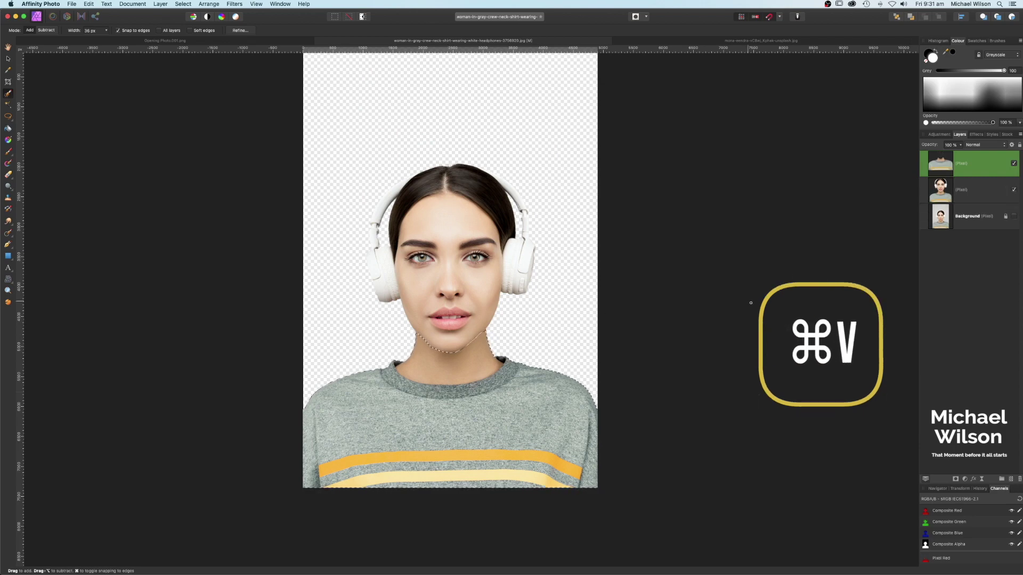
pyautogui.doubleClick(964, 164)
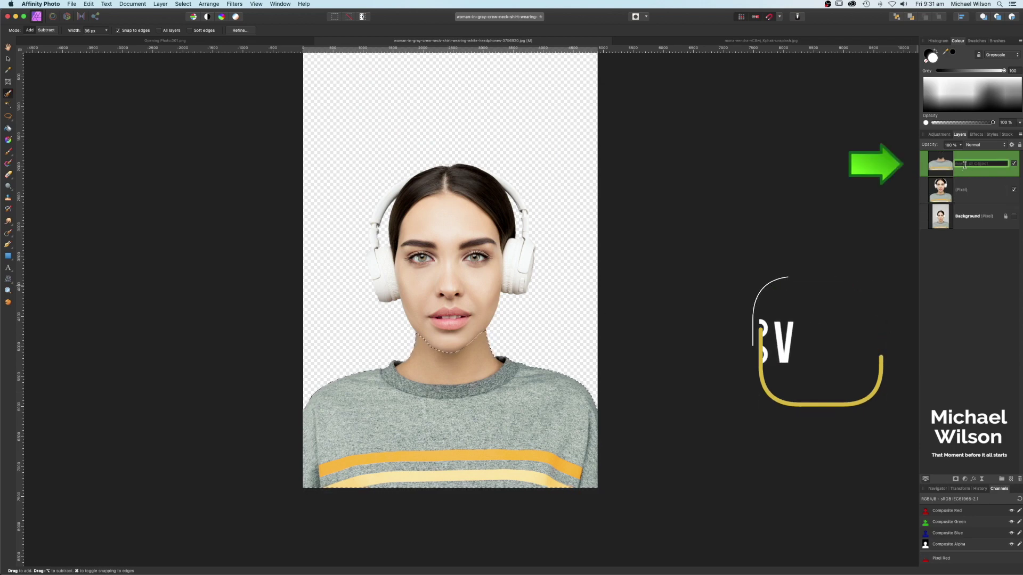
pyautogui.write('Body')
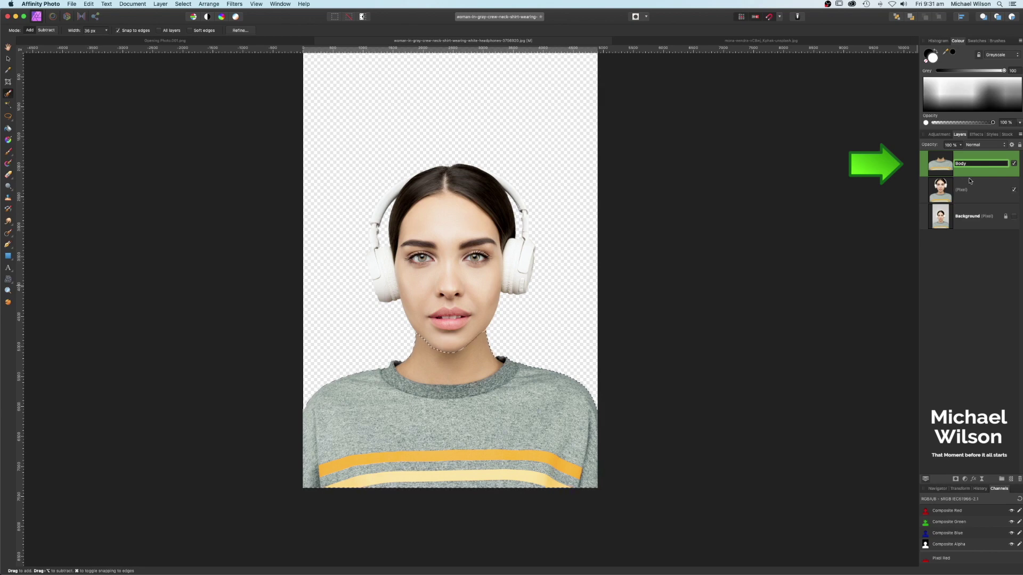
pyautogui.click(949, 193)
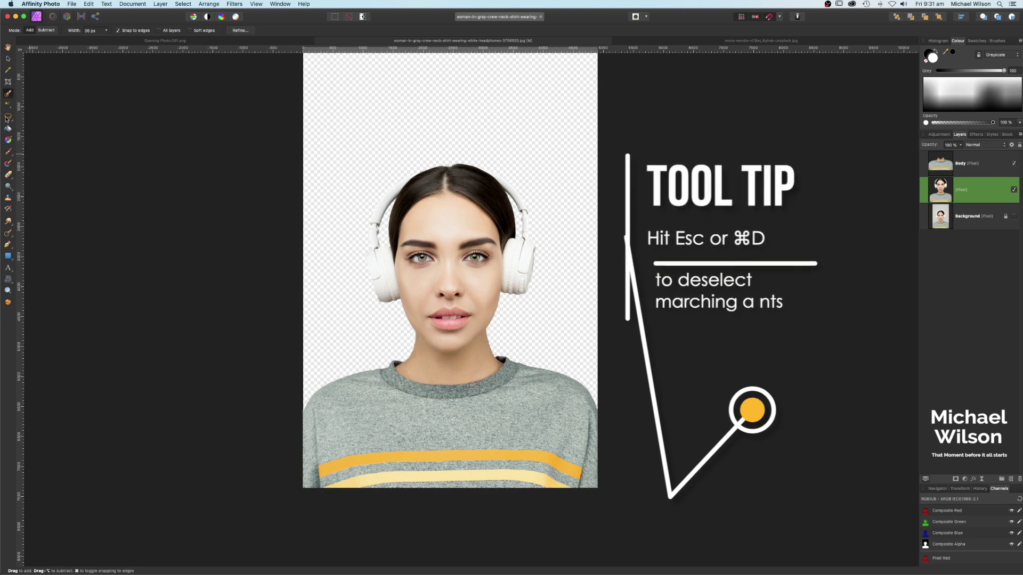
pyautogui.press(']')
pyautogui.press(']')
pyautogui.press(']')
pyautogui.press(']')
pyautogui.press(']')
pyautogui.press(']')
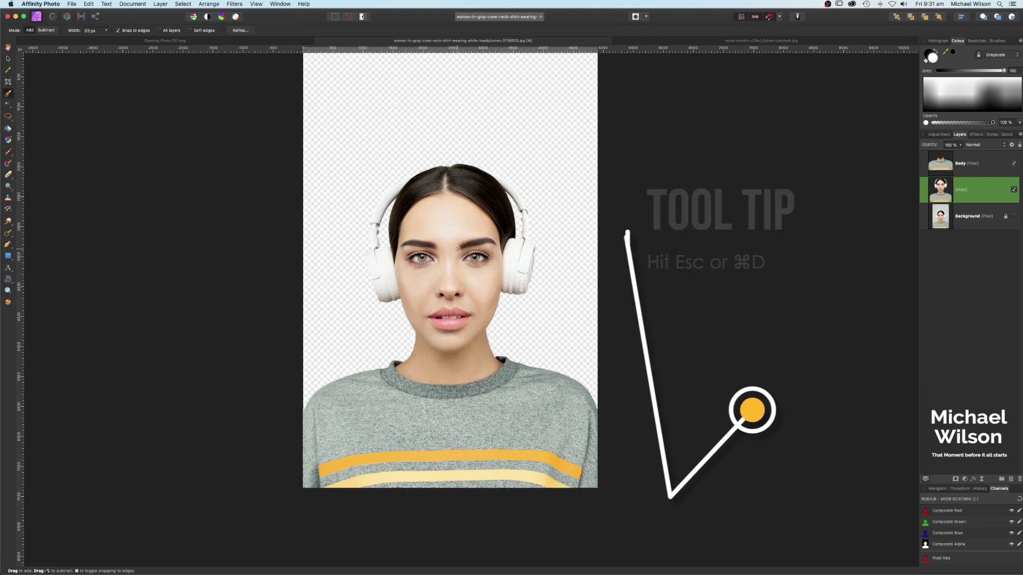
pyautogui.press(']')
pyautogui.press(']')
pyautogui.press(']')
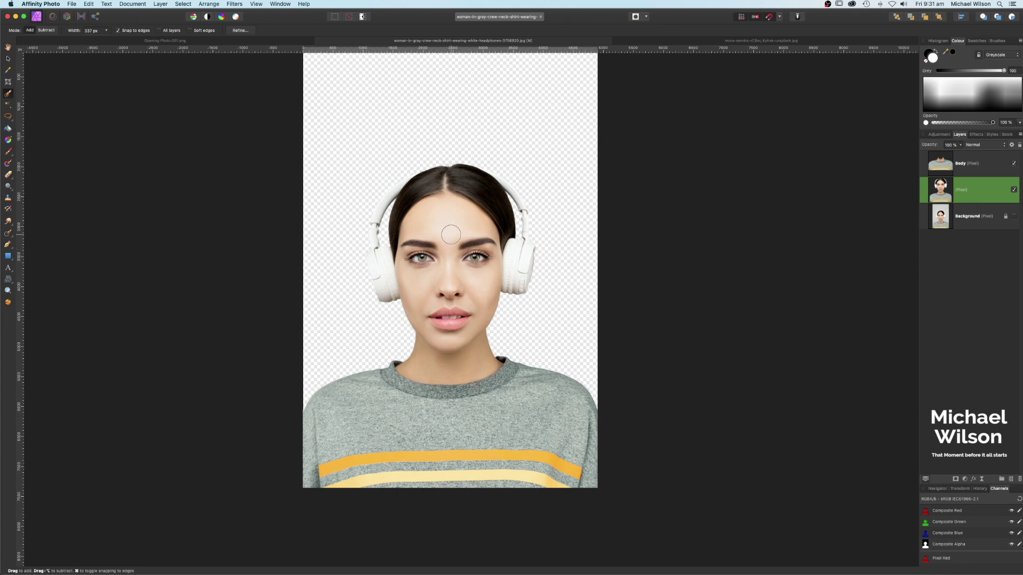
# Select the hair, face and headphones, paste them as a Head layer above Body, and deselect
pyautogui.moveTo(451, 234); pyautogui.dragTo(449, 190)
pyautogui.press('[')
pyautogui.press('[')
pyautogui.scroll(-1, 447, 245)
pyautogui.press('super+c')
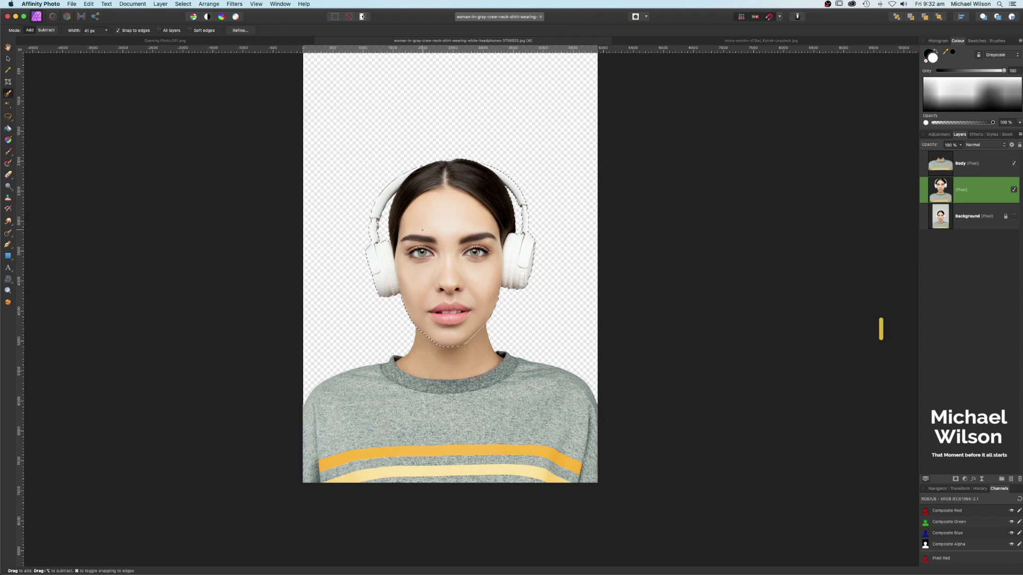
pyautogui.press('super+v')
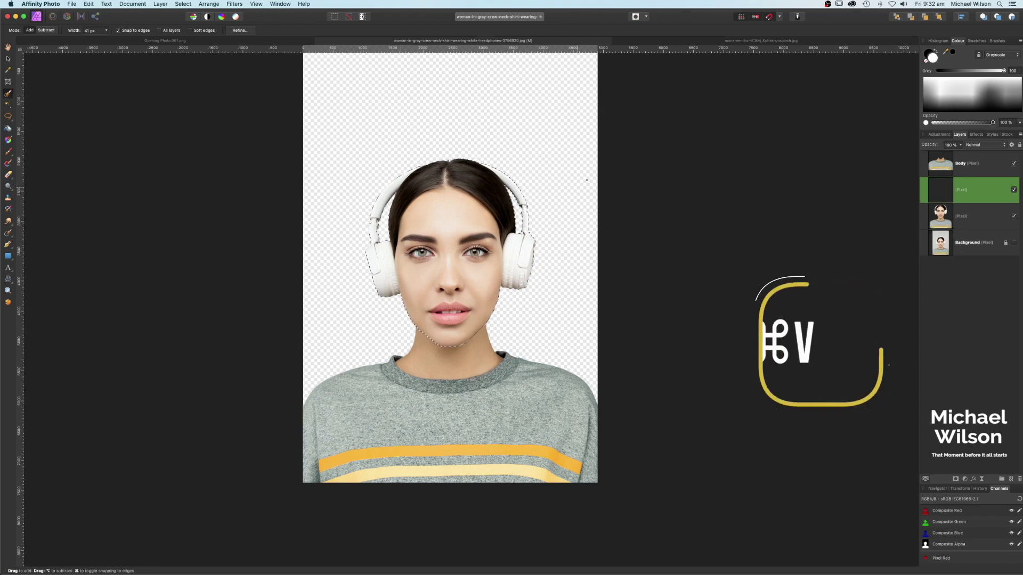
pyautogui.moveTo(960, 175); pyautogui.dragTo(959, 161)
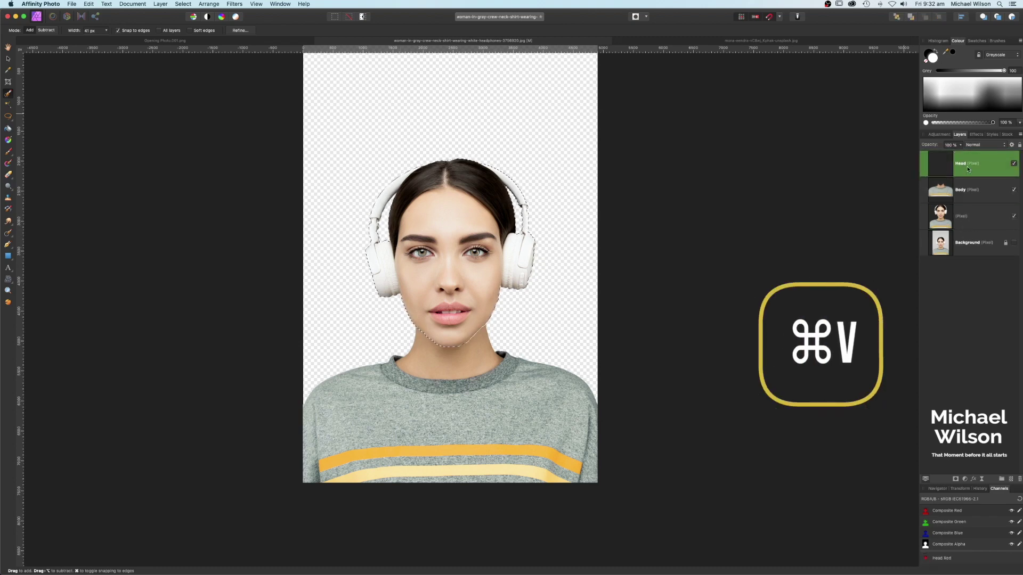
pyautogui.press('super+d')
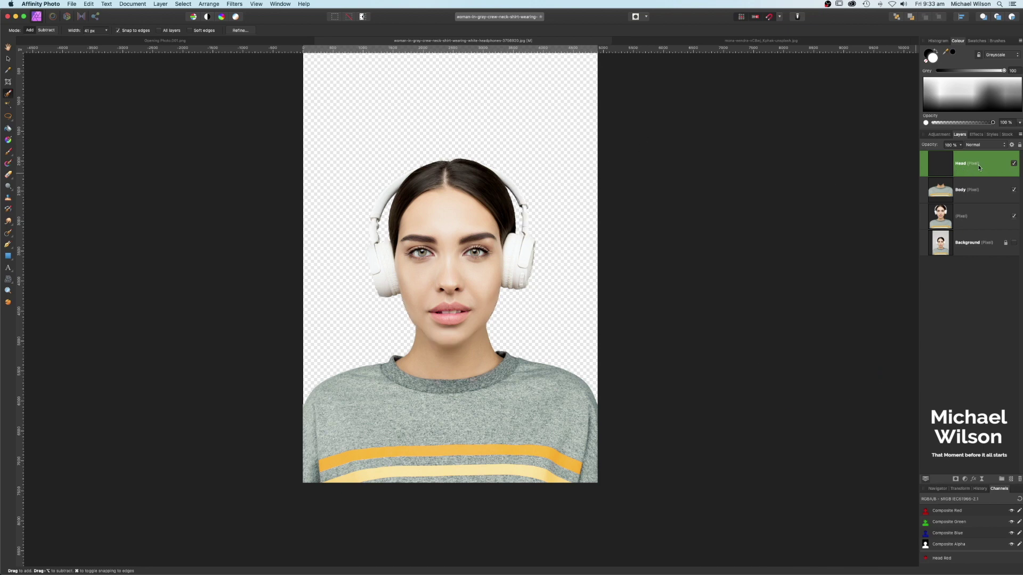
# Scale the Head layer up from its corners, hide the third photo layer, and centre the head
pyautogui.click(8, 58)
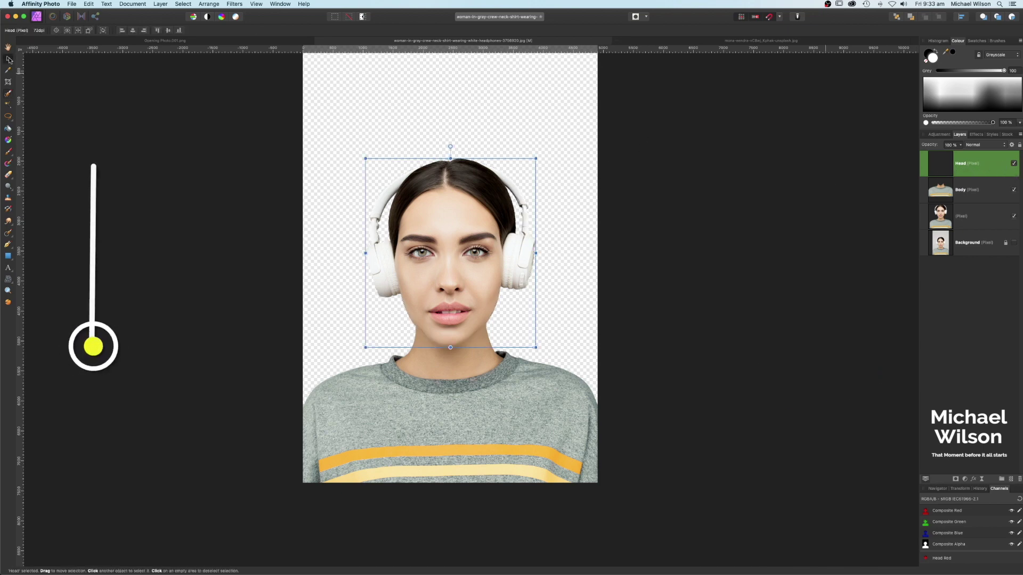
pyautogui.press('space')
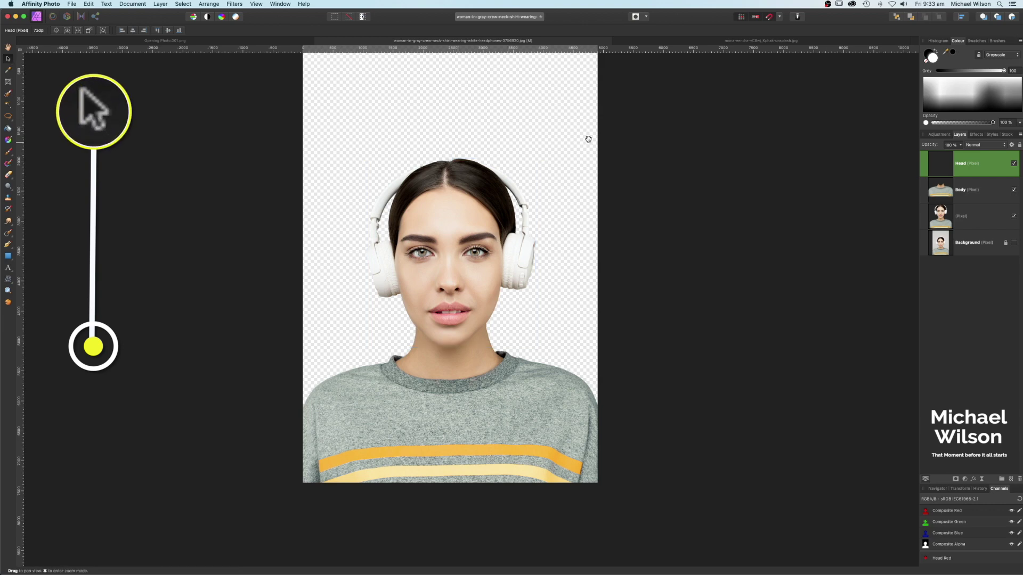
pyautogui.moveTo(582, 142); pyautogui.dragTo(586, 179)
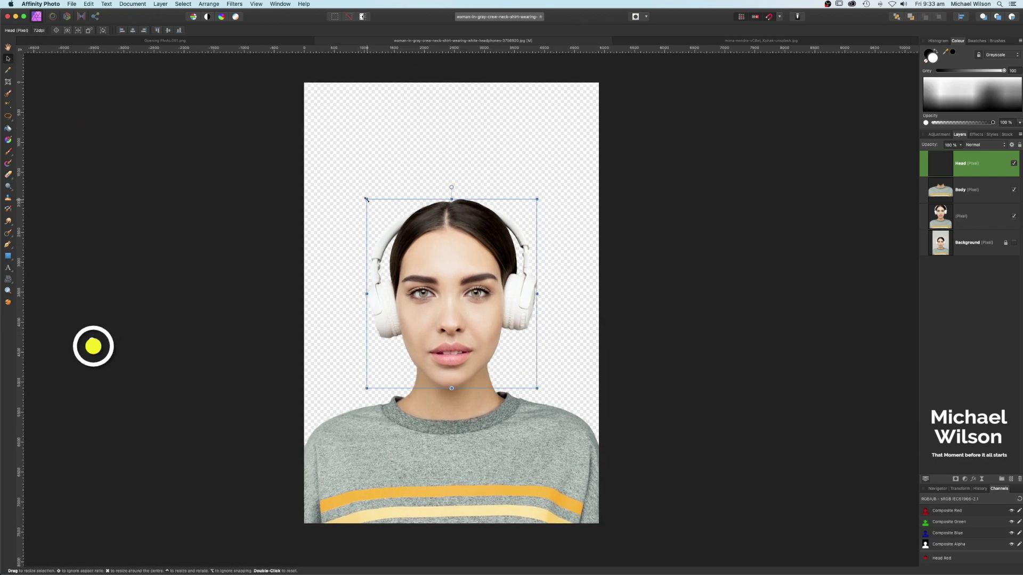
pyautogui.moveTo(370, 201); pyautogui.dragTo(345, 176)
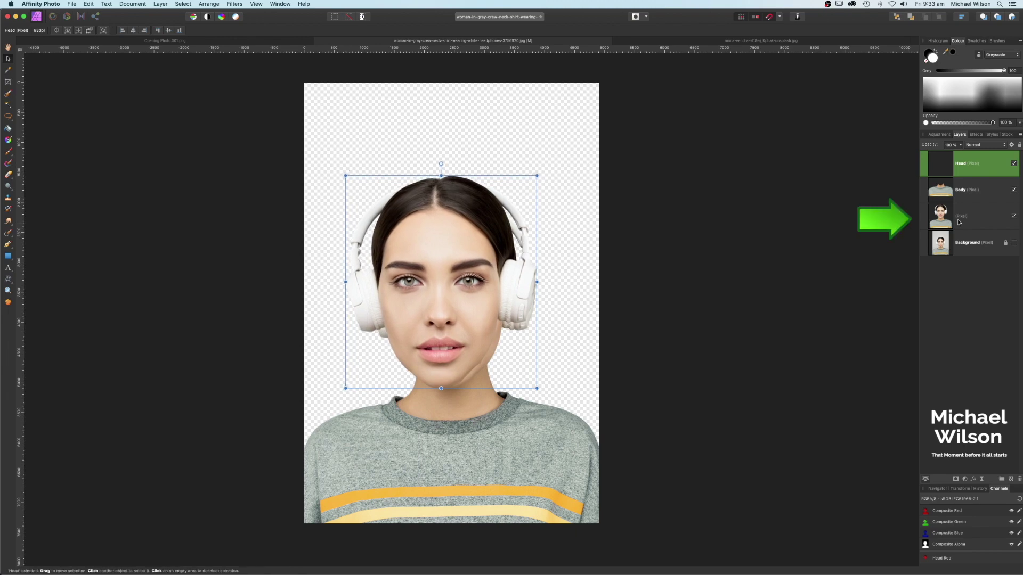
pyautogui.click(1014, 217)
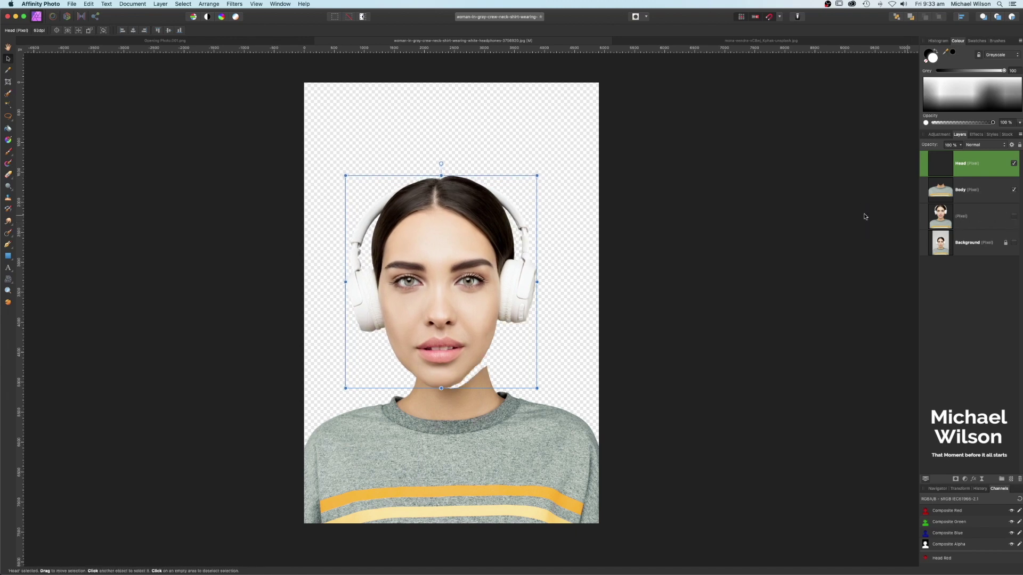
pyautogui.moveTo(538, 176); pyautogui.dragTo(575, 142)
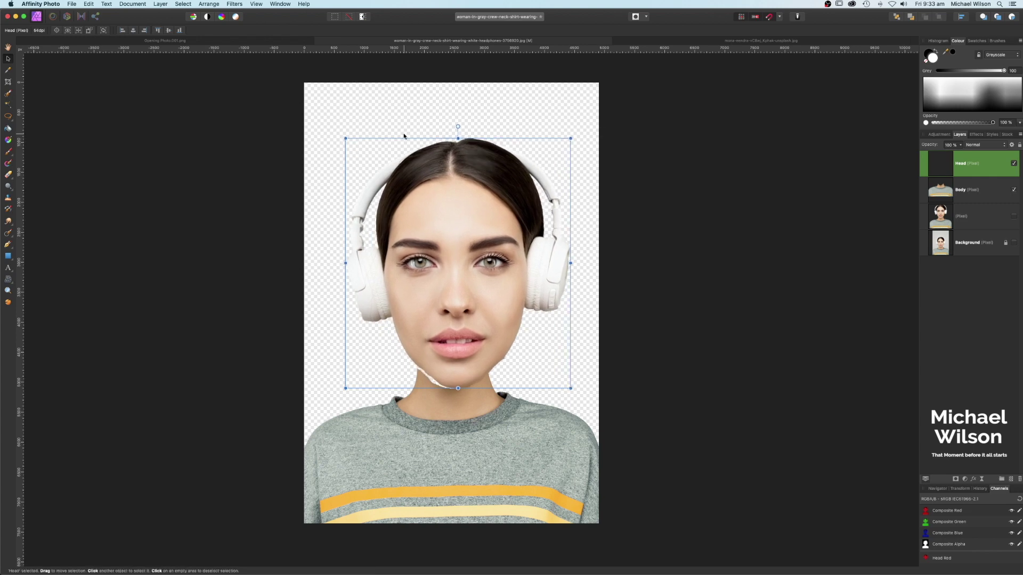
pyautogui.moveTo(346, 138); pyautogui.dragTo(334, 125)
pyautogui.moveTo(469, 217)
pyautogui.mouseDown()
pyautogui.moveTo(469, 186)
pyautogui.moveTo(469, 217)
pyautogui.mouseUp()
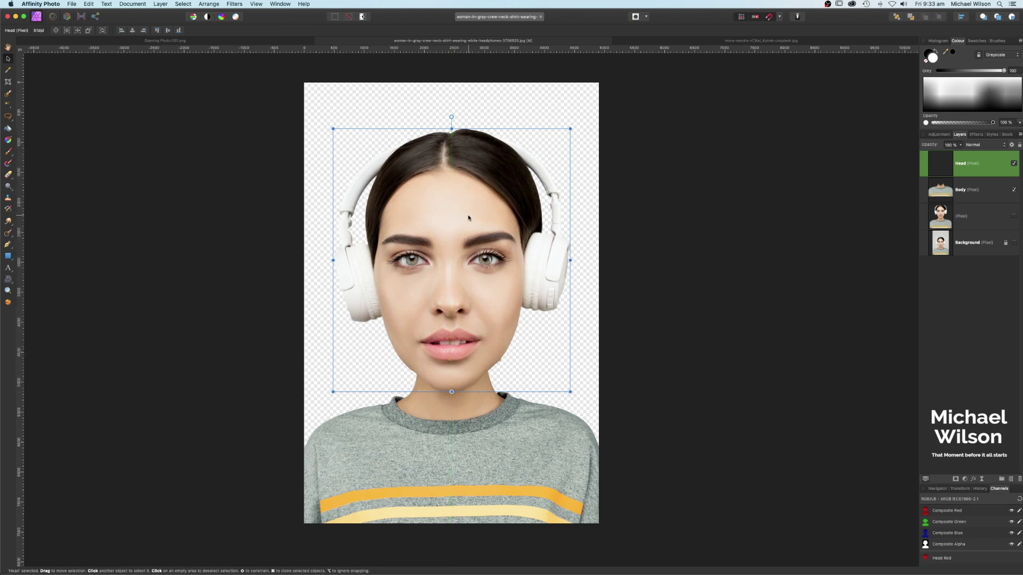
pyautogui.click(588, 270)
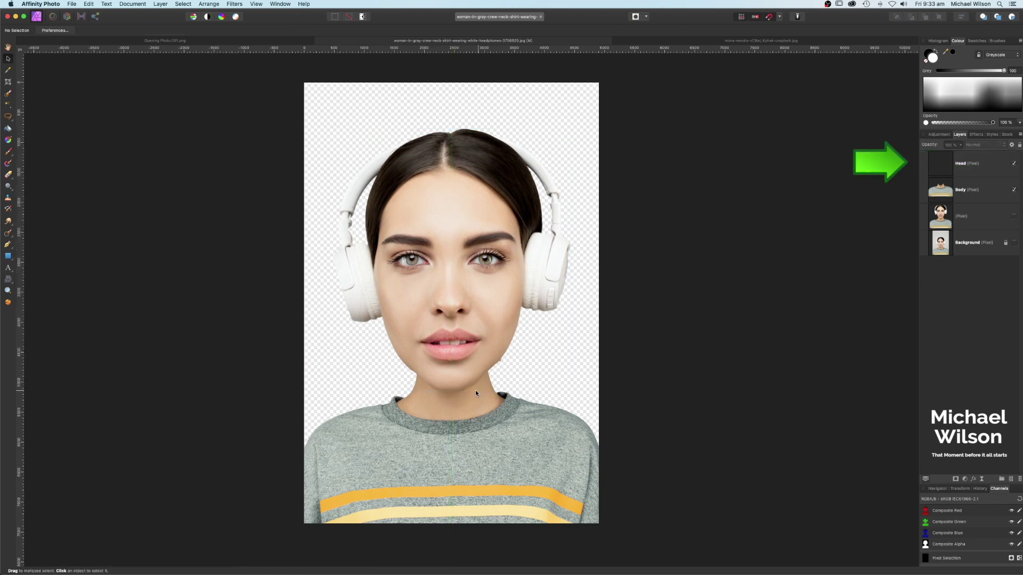
# Erase the hard lower edge of the Head layer where it meets the neck
pyautogui.click(9, 176)
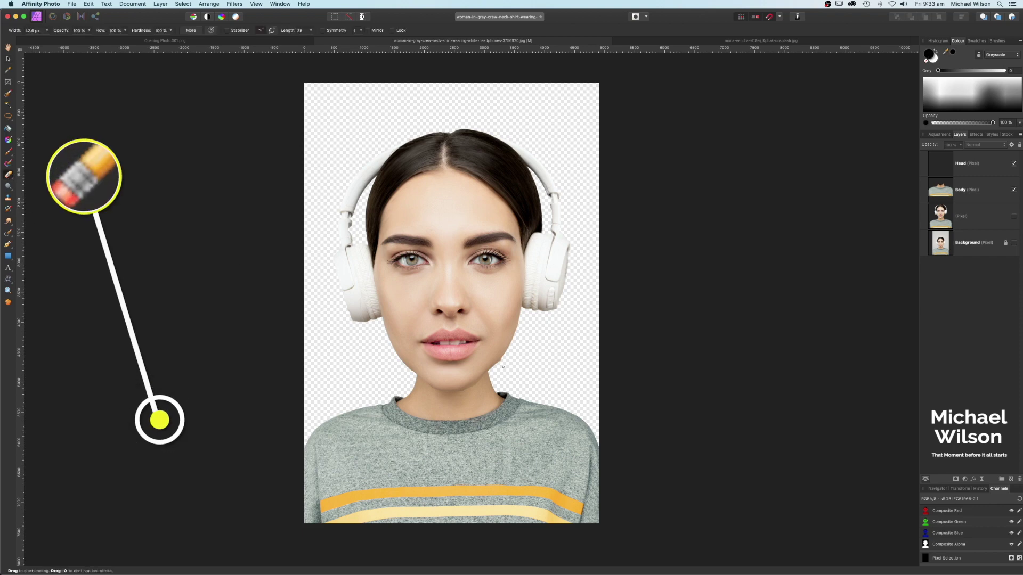
pyautogui.press('super+plus')
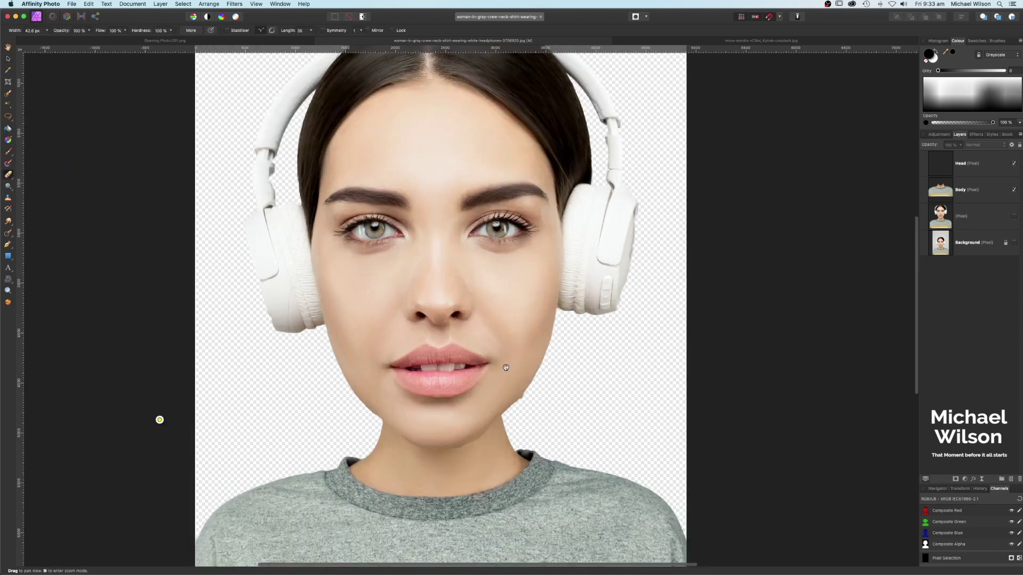
pyautogui.scroll(-3, 533, 286)
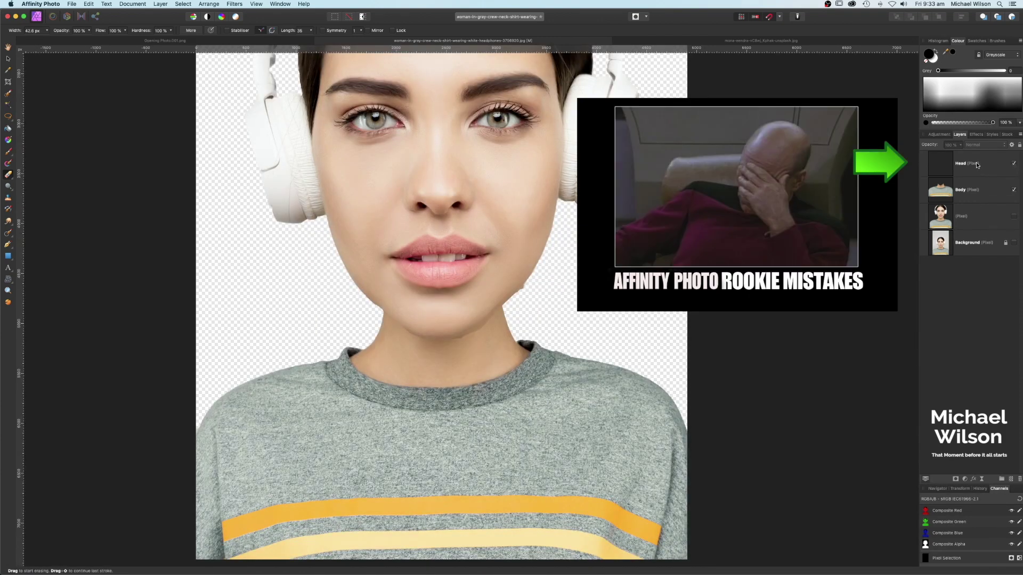
pyautogui.click(998, 164)
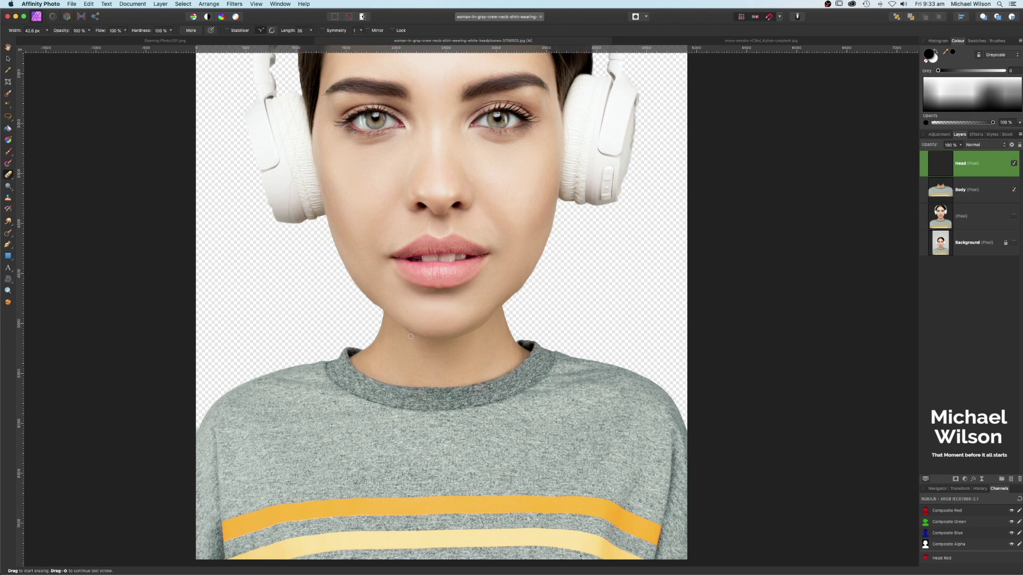
pyautogui.click(9, 223)
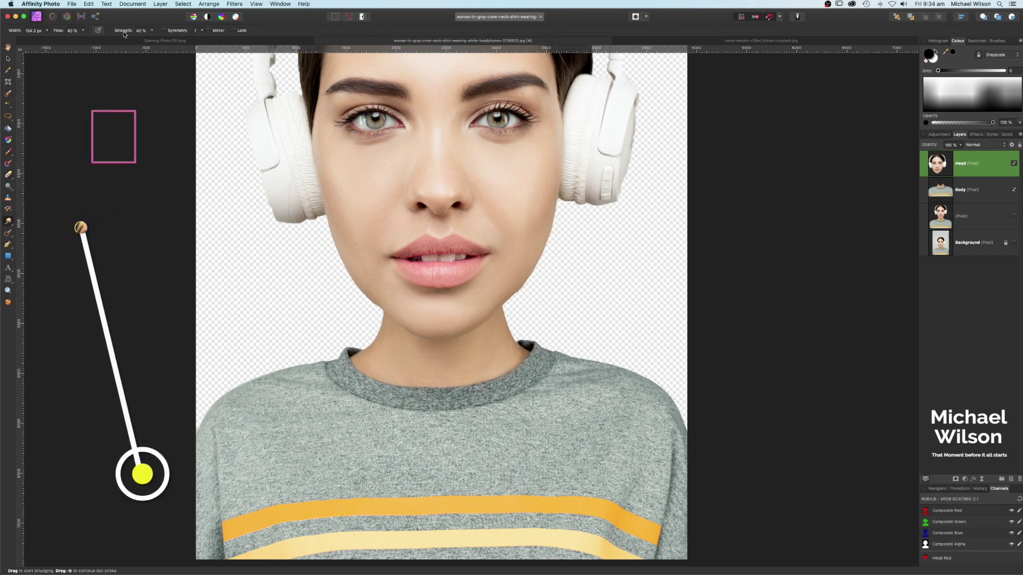
# Widen the Smudge Brush to about 270 px and smooth the neck beneath the enlarged head
pyautogui.press(']')
pyautogui.press(']')
pyautogui.press(']')
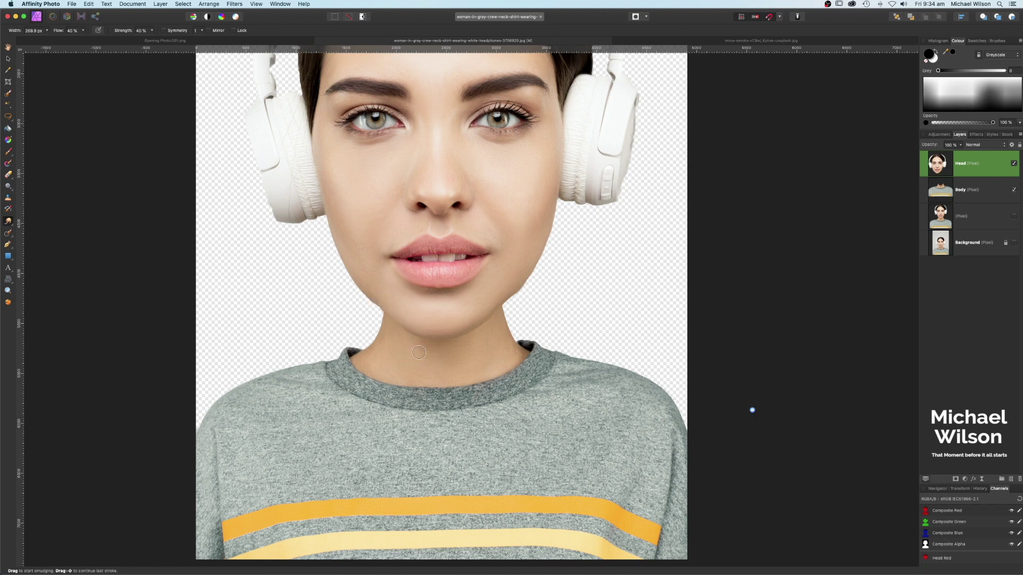
pyautogui.press('super+minus')
pyautogui.press('super+minus')
pyautogui.press('super+minus')
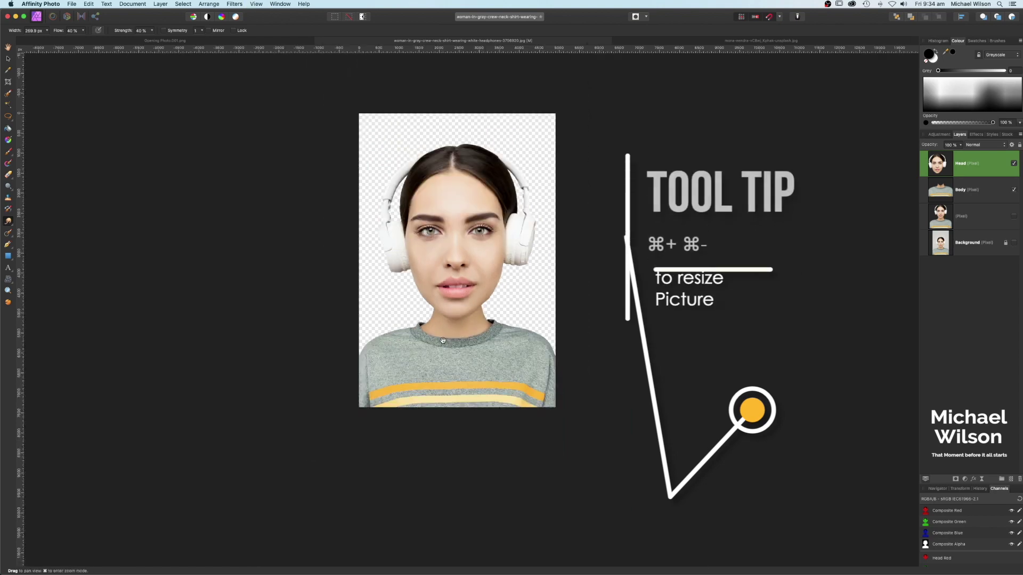
pyautogui.press('super+plus')
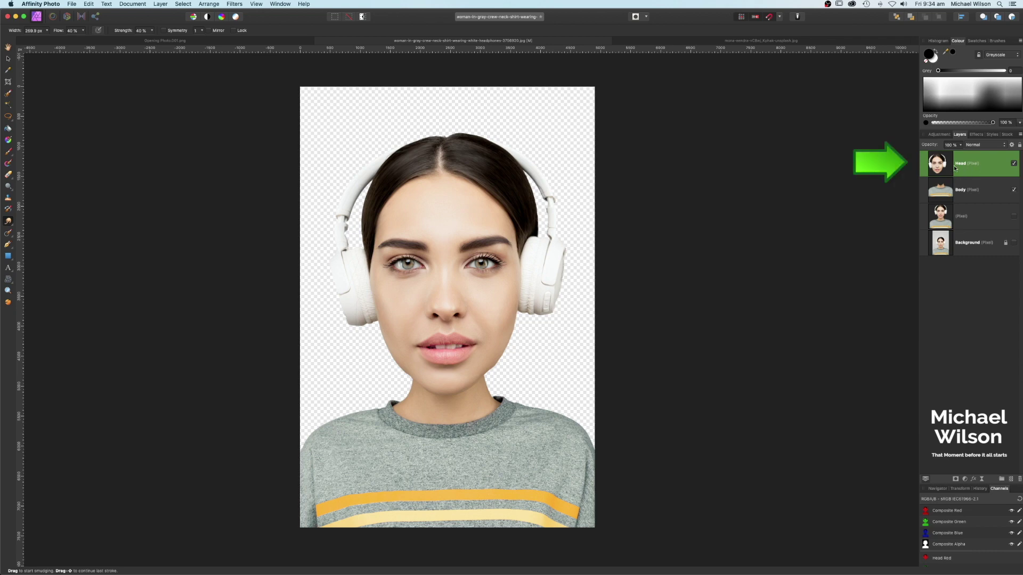
# Copy the right eye with a freehand selection onto a new layer named Right Eye
pyautogui.click(8, 117)
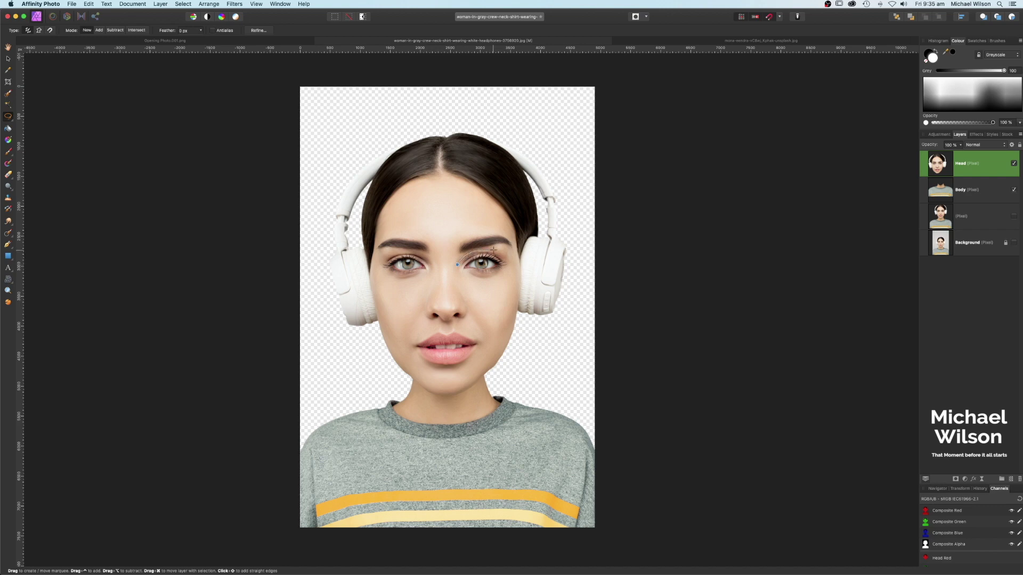
pyautogui.moveTo(509, 273)
pyautogui.mouseDown()
pyautogui.moveTo(489, 285)
pyautogui.moveTo(458, 269)
pyautogui.mouseUp()
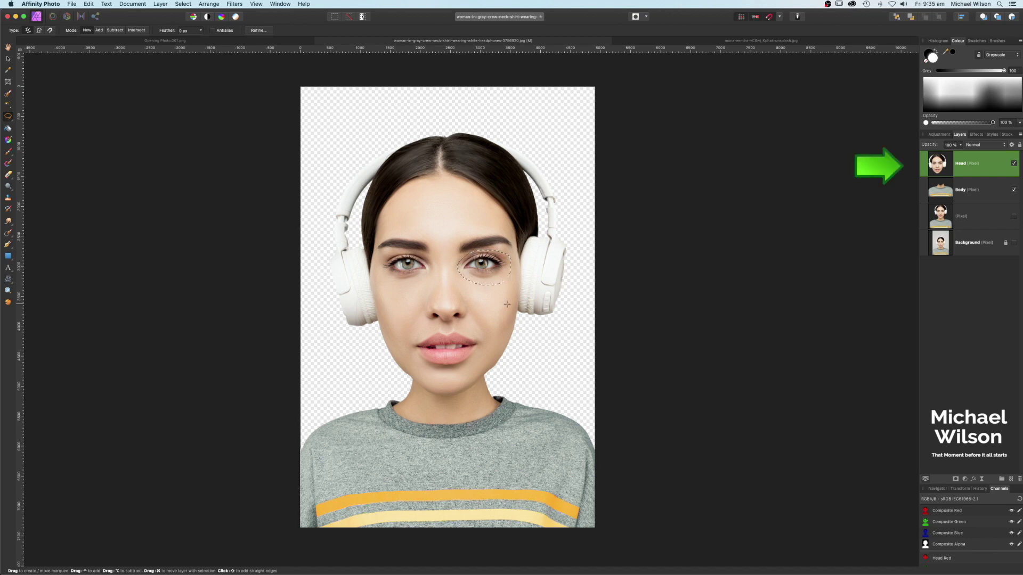
pyautogui.press('super+c')
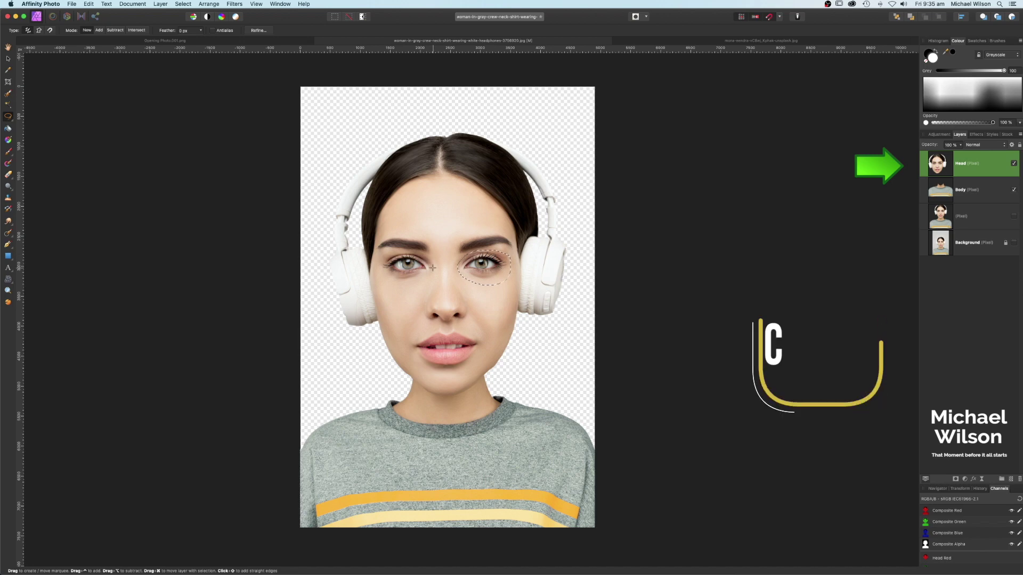
pyautogui.press('super+v')
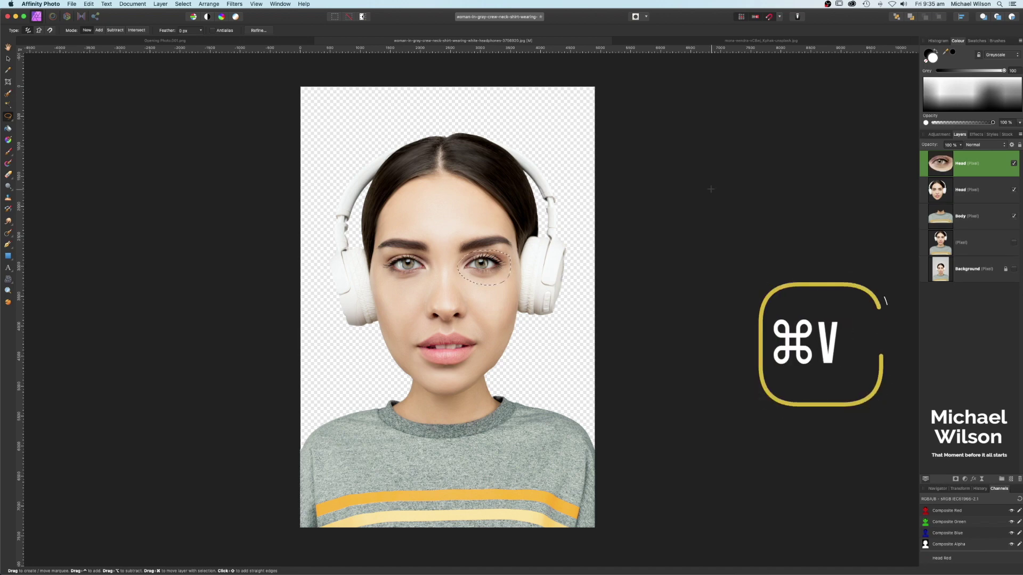
pyautogui.doubleClick(960, 164)
pyautogui.write('R')
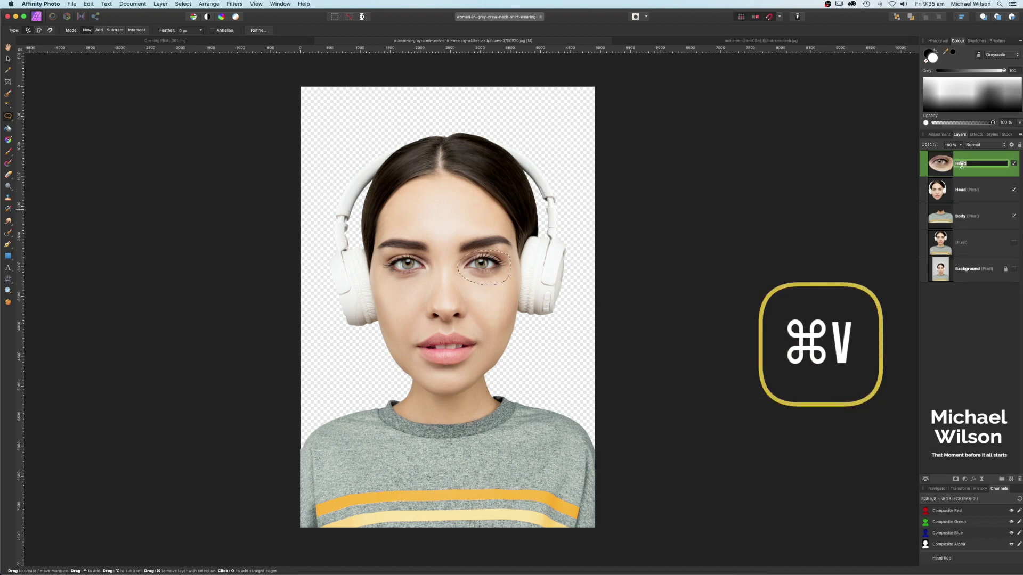
pyautogui.write('ight Eye')
pyautogui.click(970, 189)
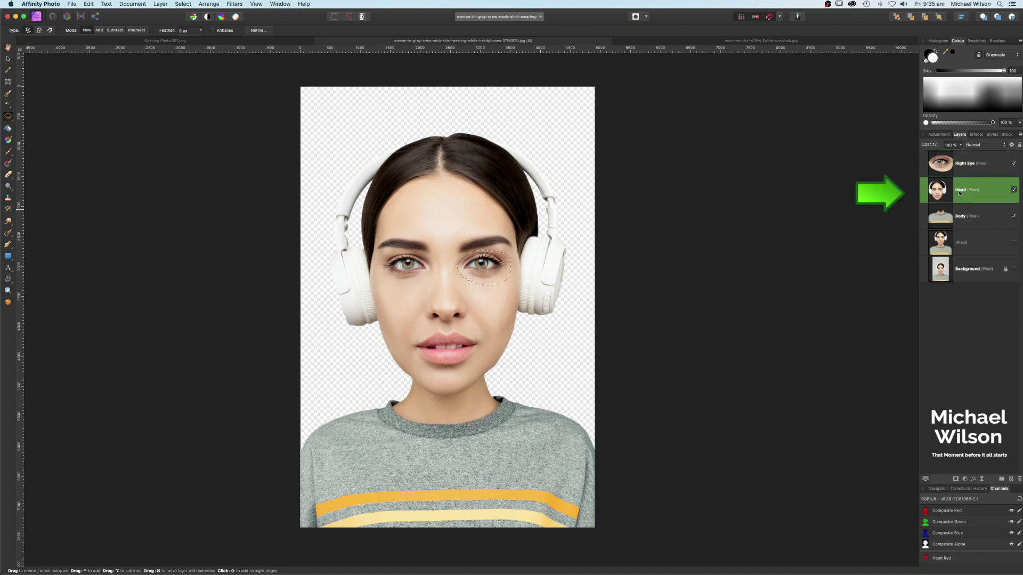
pyautogui.press('super+d')
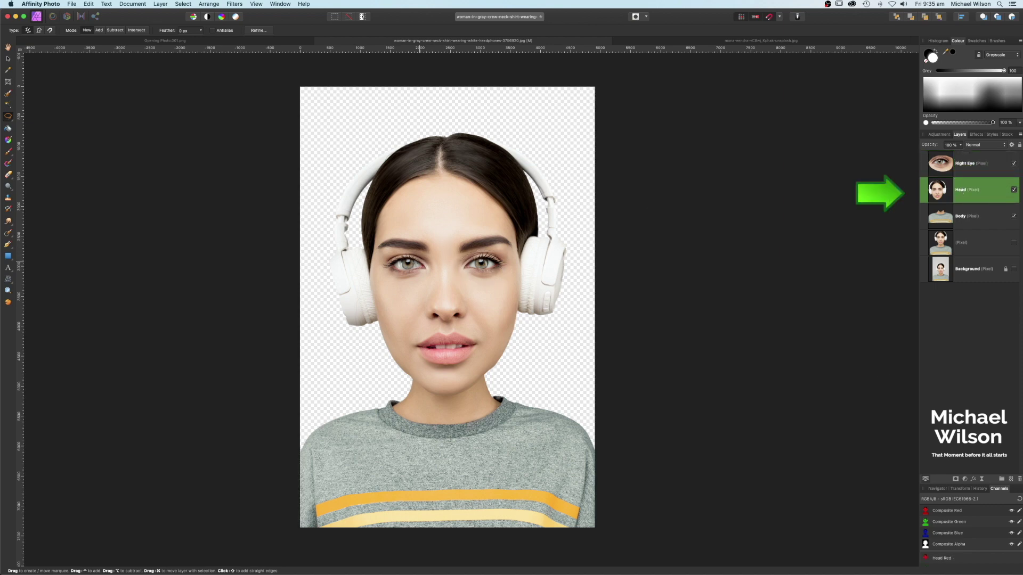
# Copy the left eye onto its own new layer named Left Eye
pyautogui.moveTo(383, 257)
pyautogui.mouseDown()
pyautogui.moveTo(429, 257)
pyautogui.moveTo(429, 275)
pyautogui.moveTo(377, 264)
pyautogui.mouseUp()
pyautogui.press('super+c')
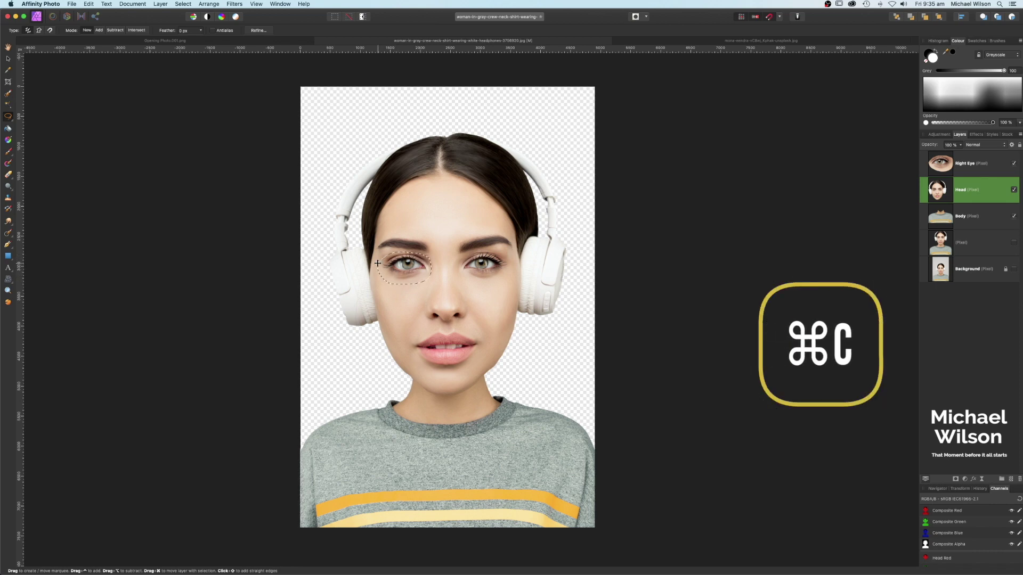
pyautogui.press('super+v')
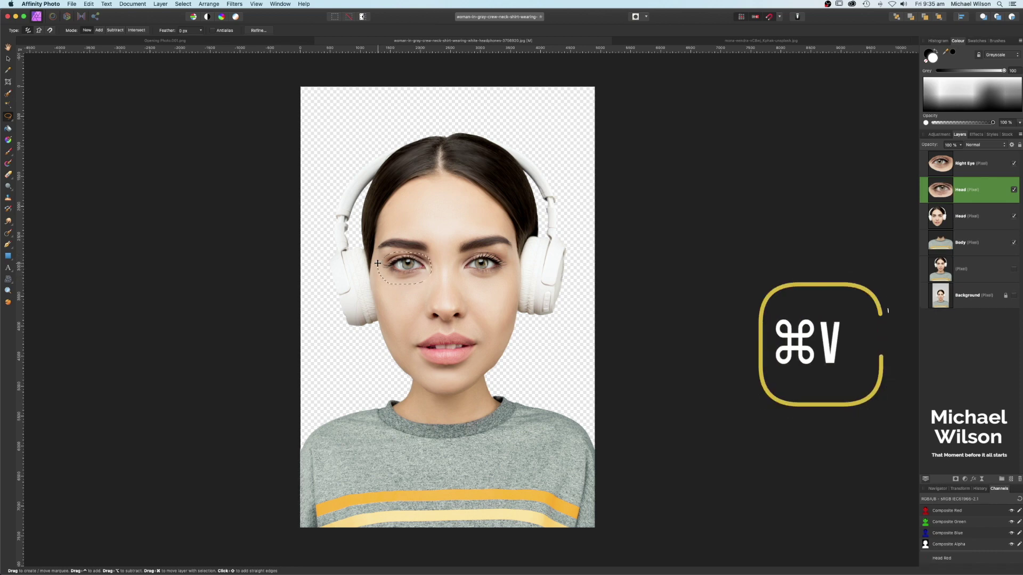
pyautogui.doubleClick(962, 192)
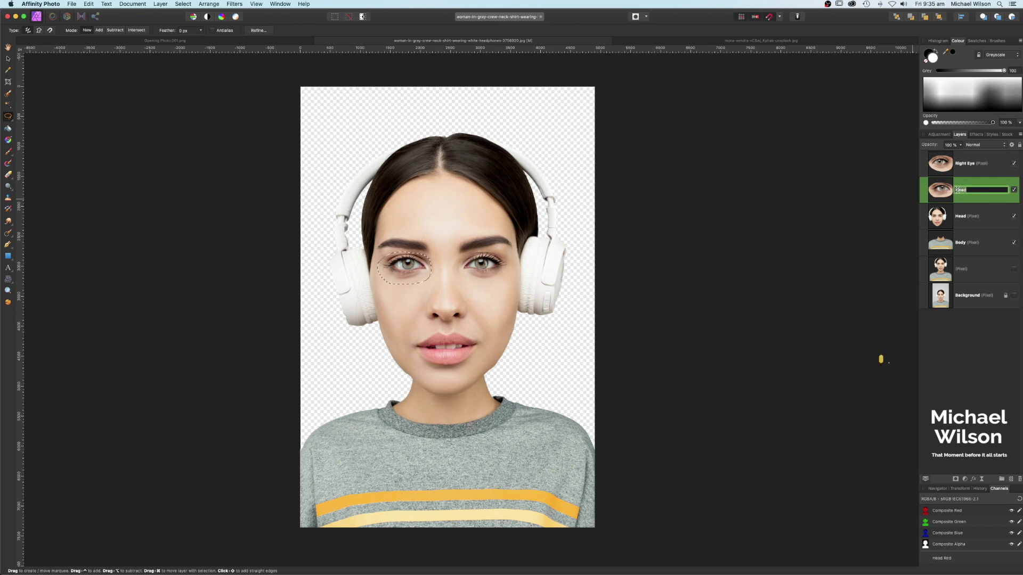
pyautogui.write('Left Eye')
pyautogui.click(964, 164)
pyautogui.press('super+d')
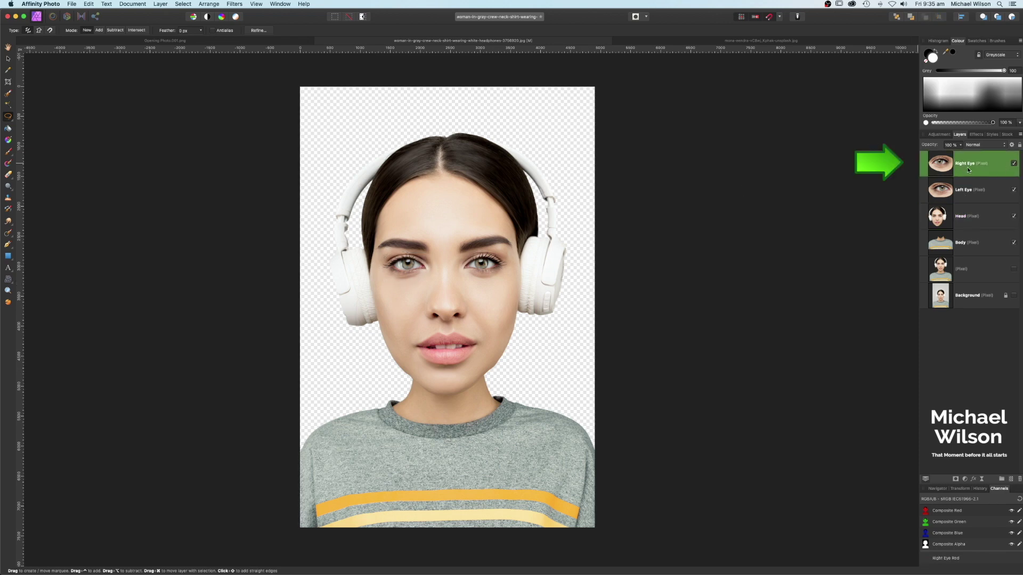
# Enlarge the Right Eye and Left Eye layers with the Move tool
pyautogui.press('v')
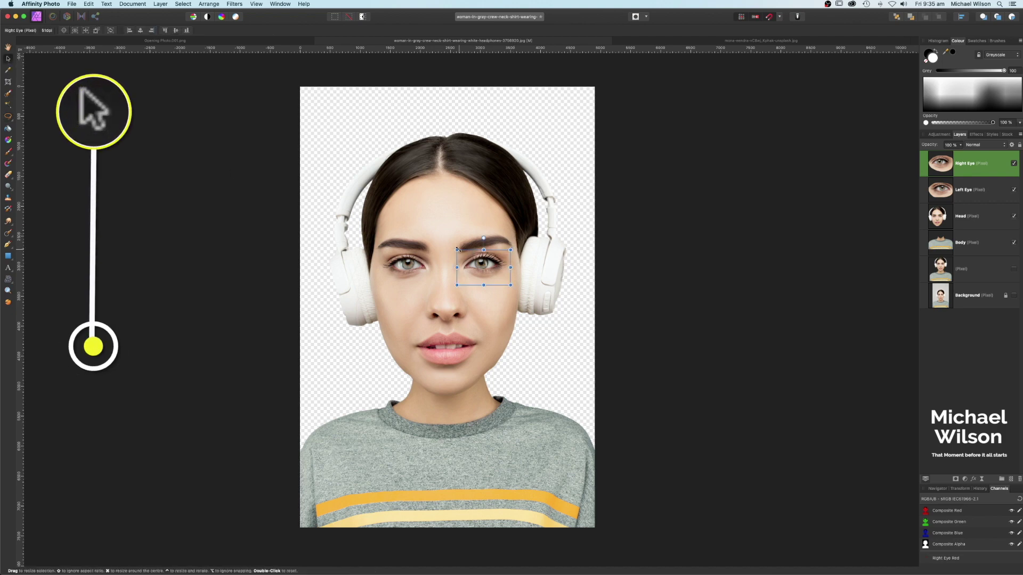
pyautogui.moveTo(456, 249); pyautogui.dragTo(448, 244)
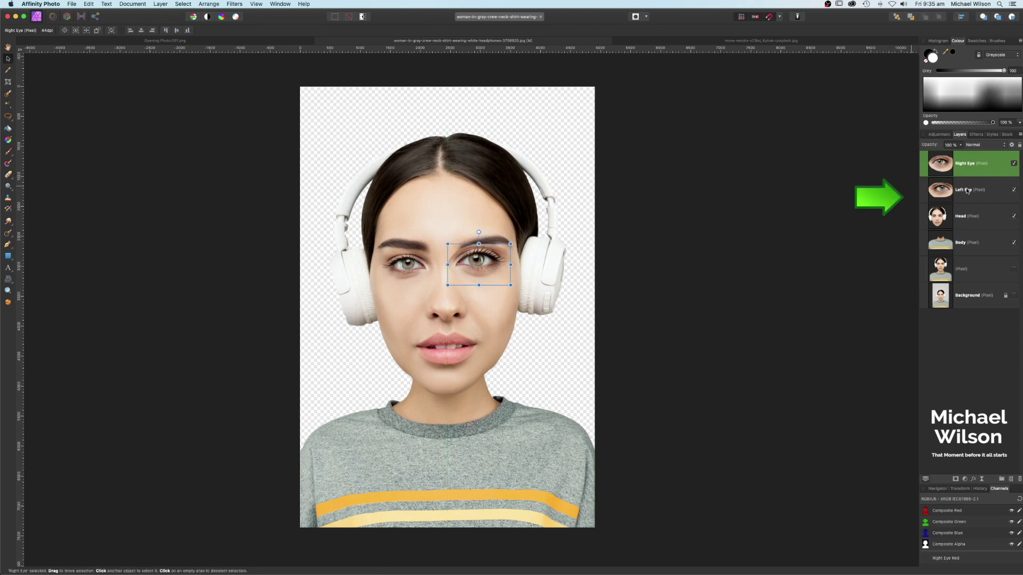
pyautogui.click(984, 190)
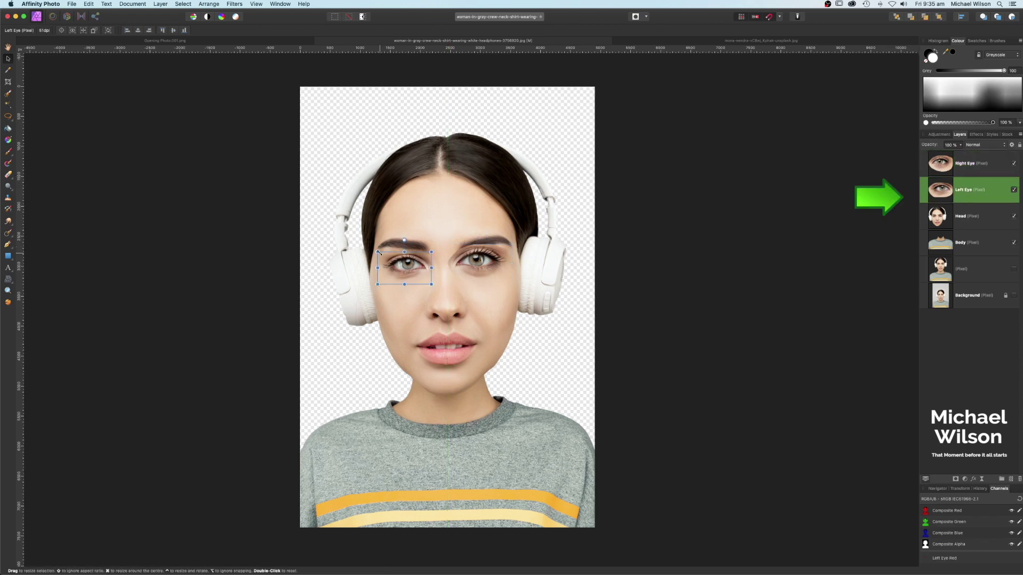
pyautogui.moveTo(378, 252); pyautogui.dragTo(368, 246)
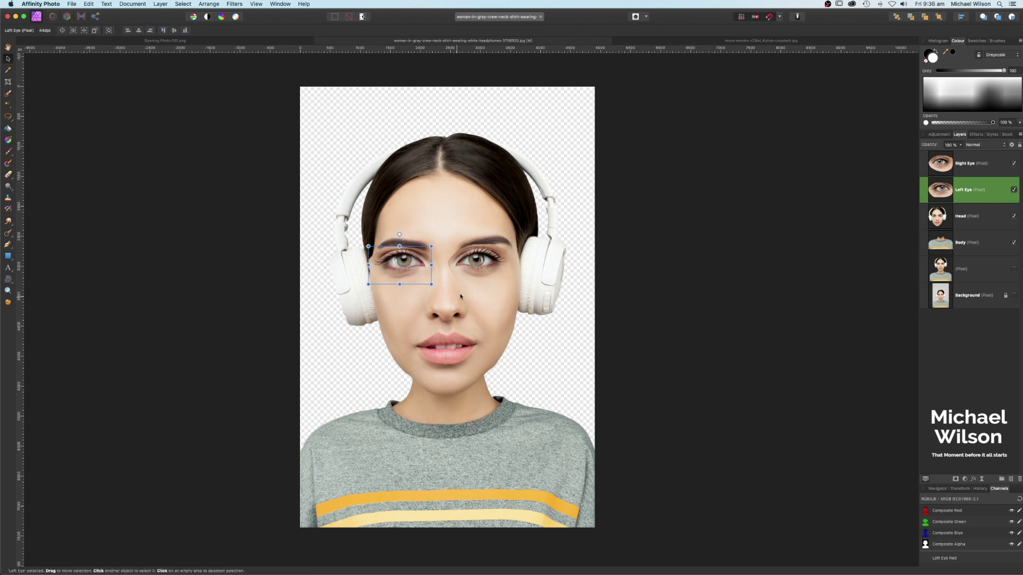
# Align the enlarged right eye over the original at about 63% opacity, then restore 100%
pyautogui.click(475, 265)
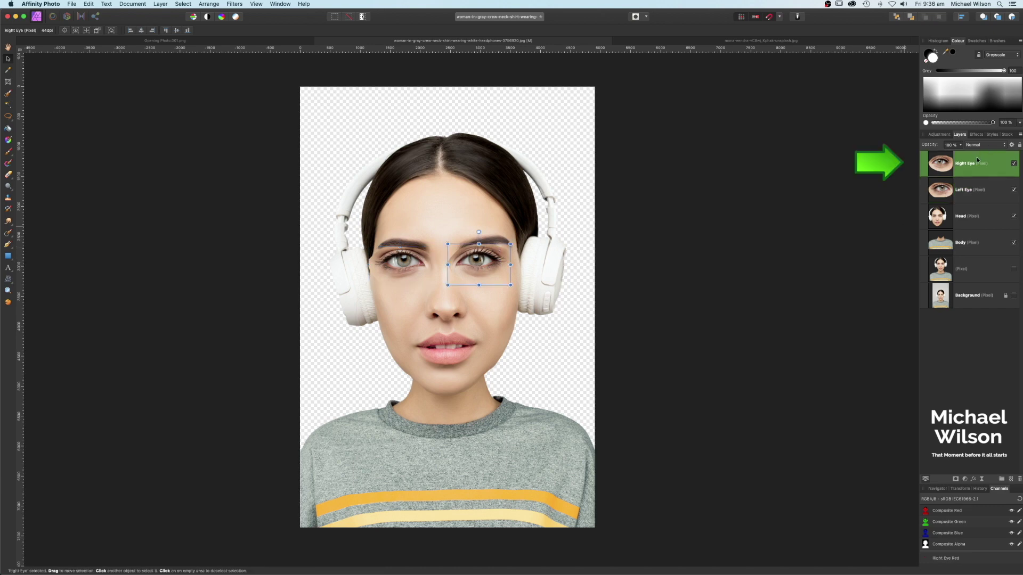
pyautogui.click(961, 146)
pyautogui.moveTo(962, 155); pyautogui.dragTo(934, 156)
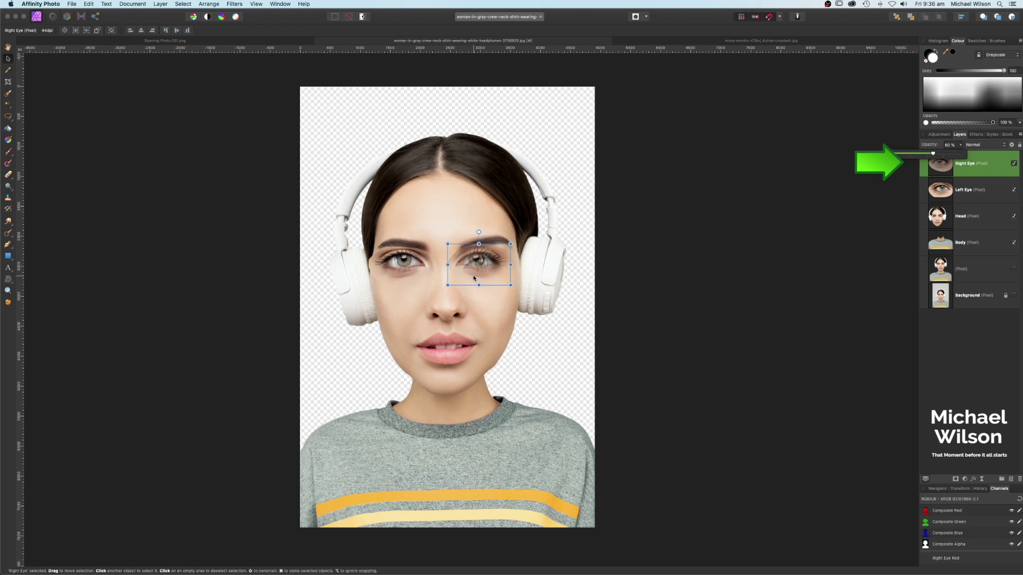
pyautogui.moveTo(481, 272); pyautogui.dragTo(488, 278)
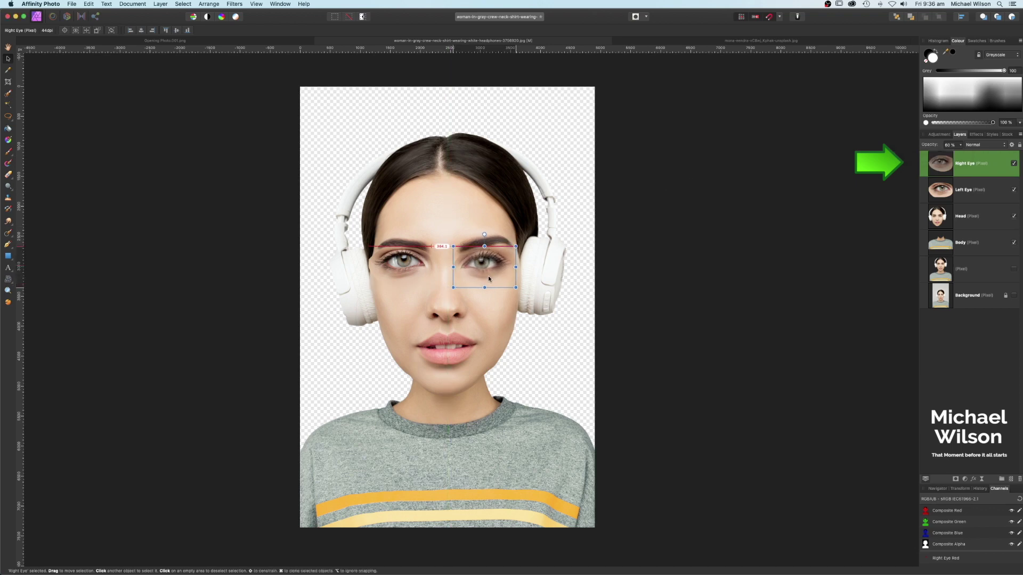
pyautogui.click(961, 145)
pyautogui.moveTo(962, 154); pyautogui.dragTo(975, 155)
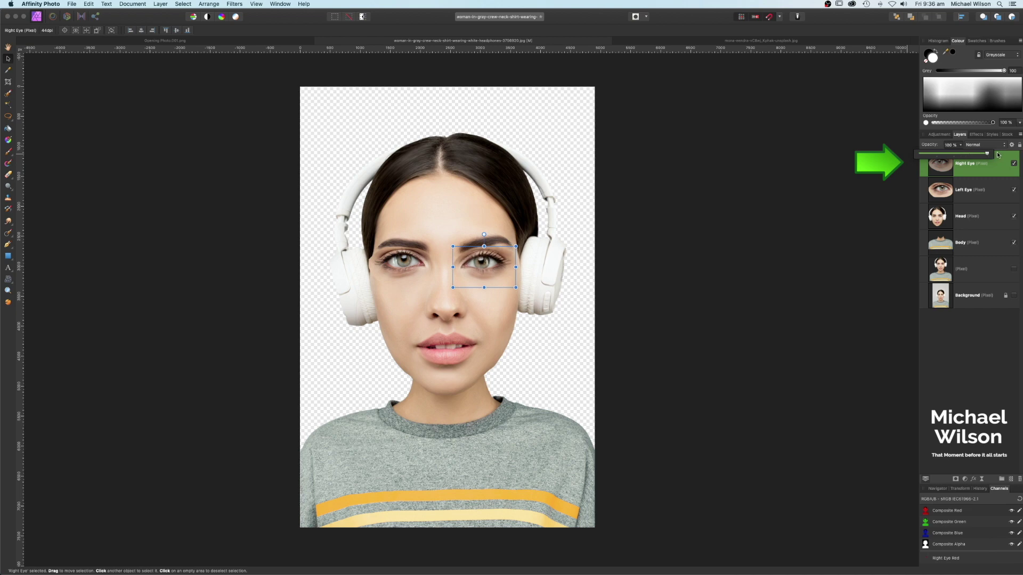
# Align the enlarged left eye at 60% opacity, then return it to 100%
pyautogui.click(980, 187)
pyautogui.click(962, 146)
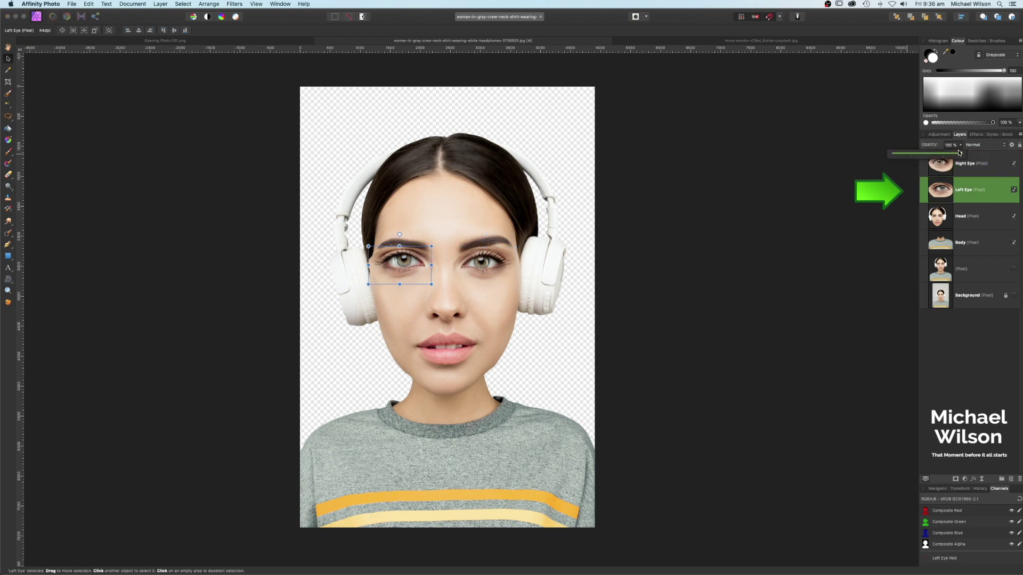
pyautogui.moveTo(962, 155); pyautogui.dragTo(920, 160)
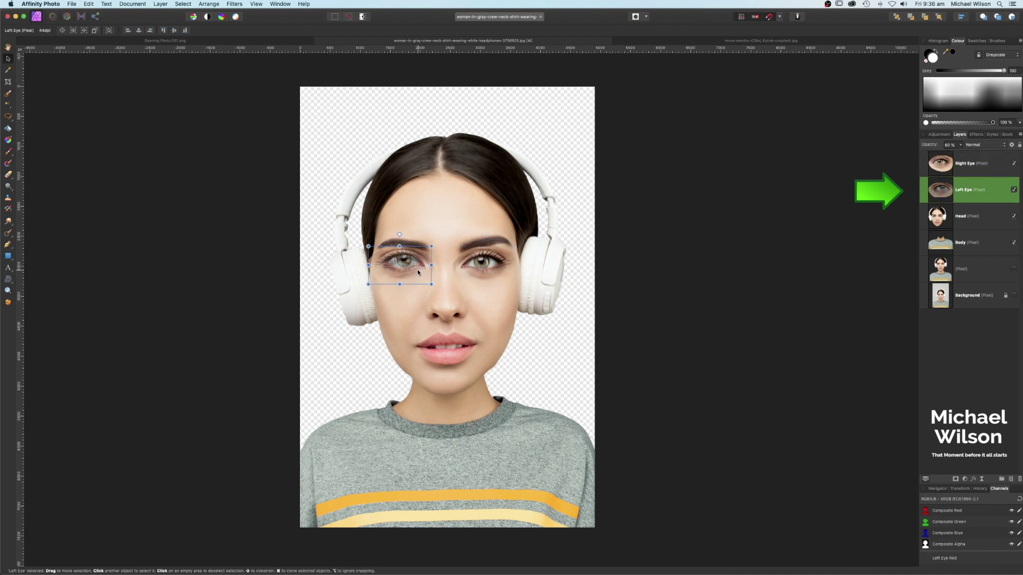
pyautogui.moveTo(417, 269); pyautogui.dragTo(423, 276)
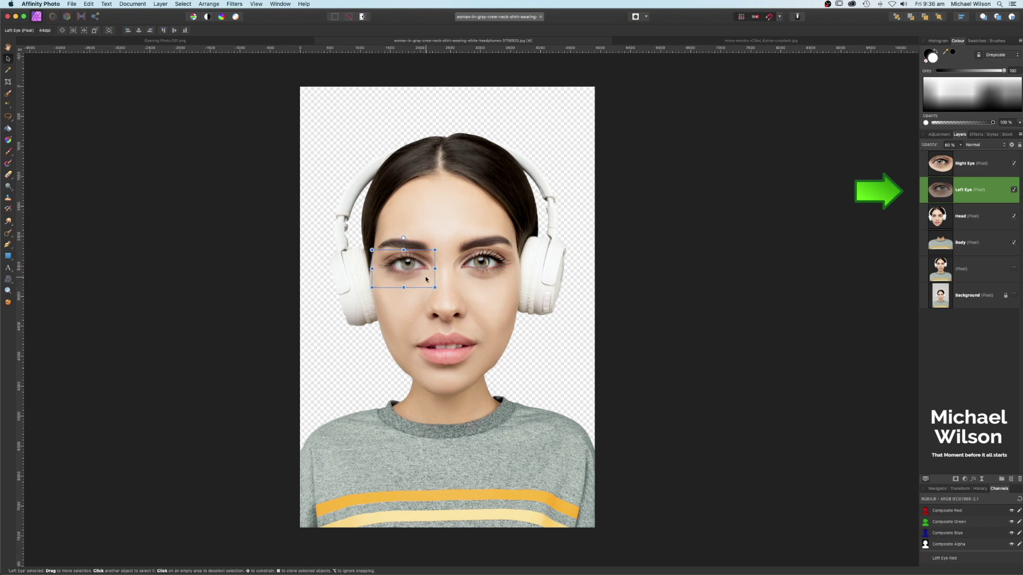
pyautogui.click(961, 145)
pyautogui.moveTo(961, 153); pyautogui.dragTo(996, 156)
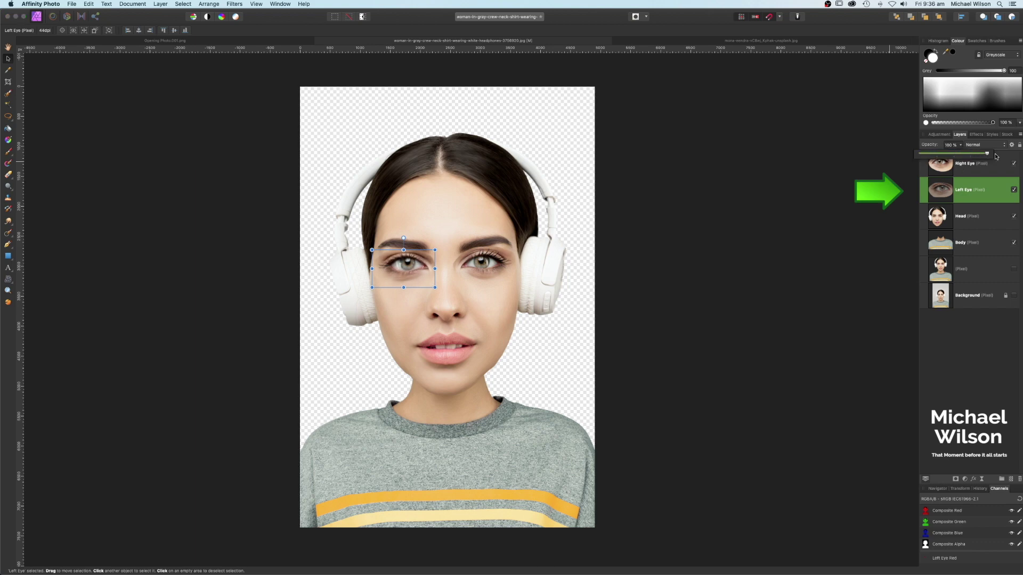
pyautogui.click(978, 169)
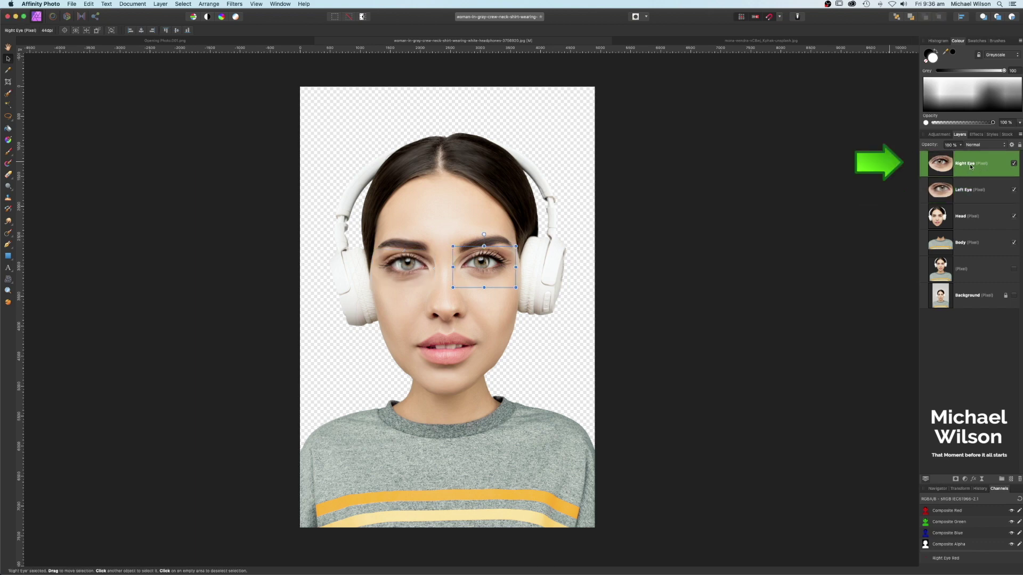
# Mask the Right Eye layer and paint black over its edges below the eye and near the eyebrow
pyautogui.click(955, 479)
pyautogui.click(949, 196)
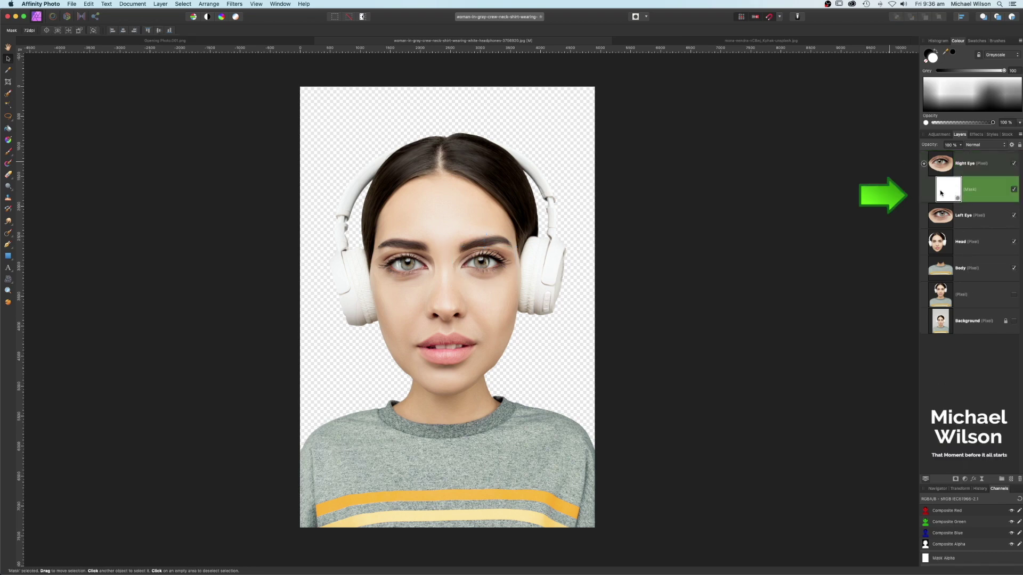
pyautogui.click(8, 151)
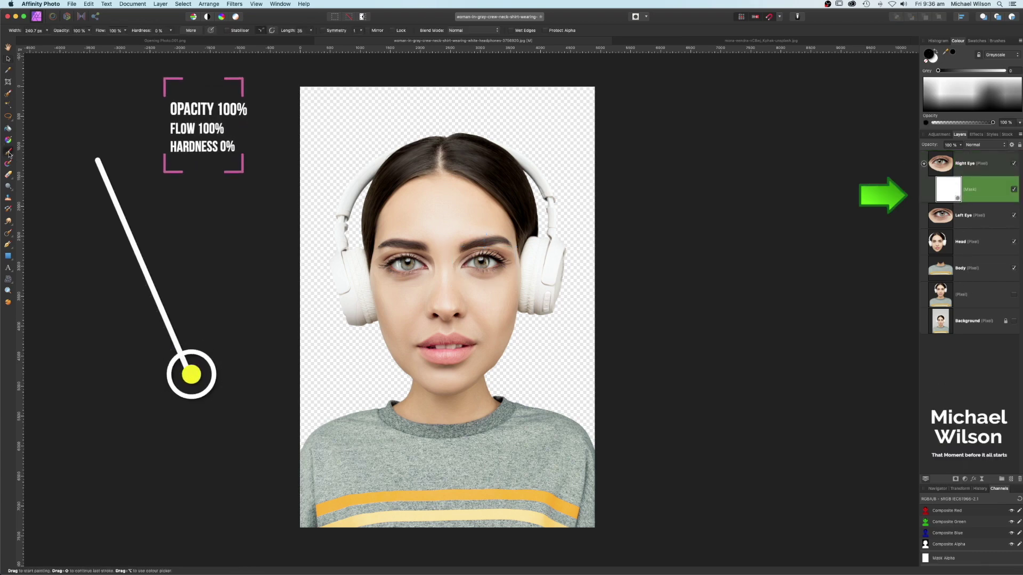
pyautogui.press('x')
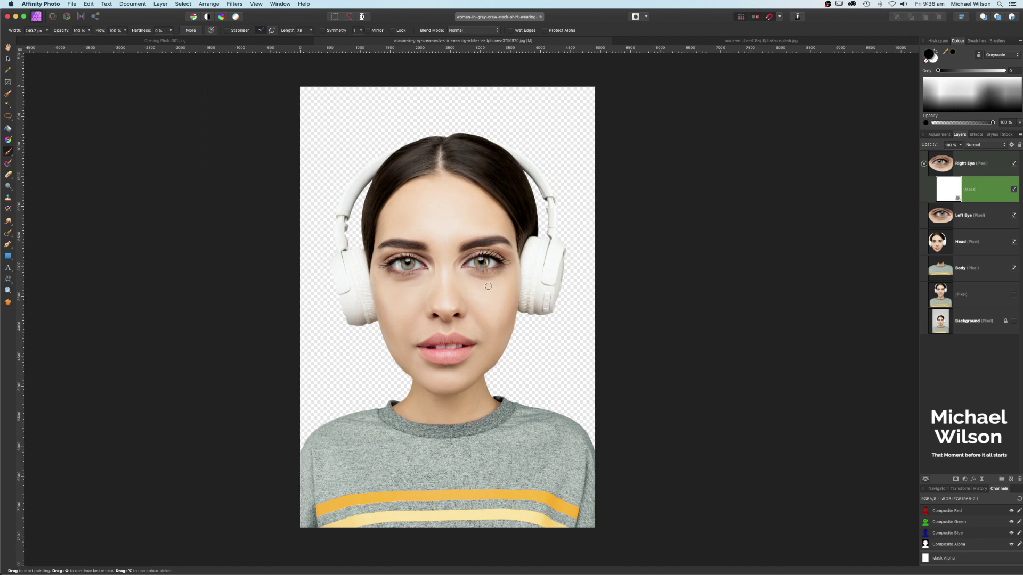
pyautogui.moveTo(488, 286)
pyautogui.mouseDown()
pyautogui.moveTo(455, 260)
pyautogui.moveTo(464, 278)
pyautogui.moveTo(486, 282)
pyautogui.moveTo(508, 277)
pyautogui.moveTo(504, 250)
pyautogui.mouseUp()
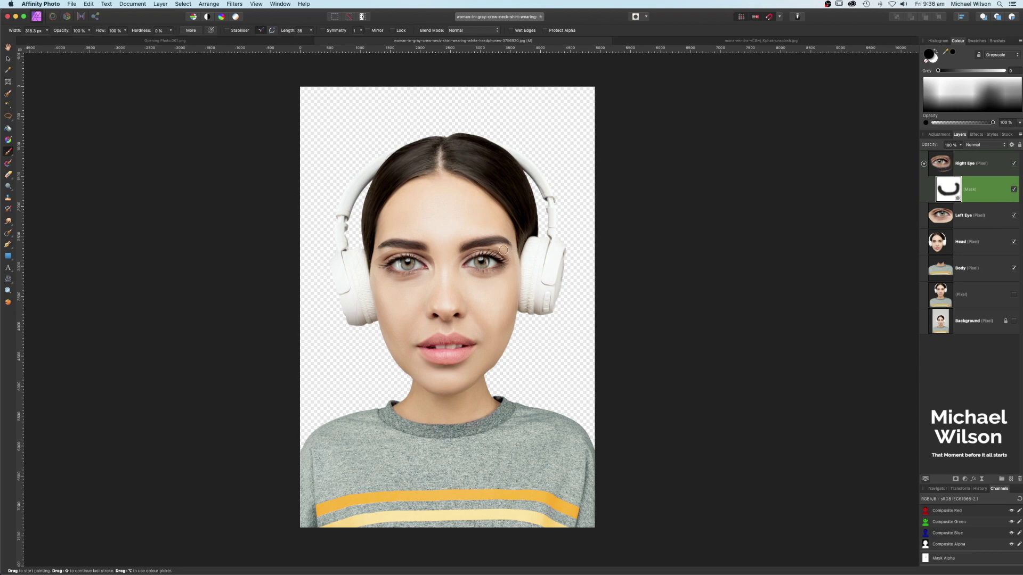
pyautogui.press('[')
pyautogui.press('[')
pyautogui.press('[')
pyautogui.press('[')
pyautogui.moveTo(497, 247); pyautogui.dragTo(490, 247)
pyautogui.moveTo(498, 278); pyautogui.dragTo(467, 295)
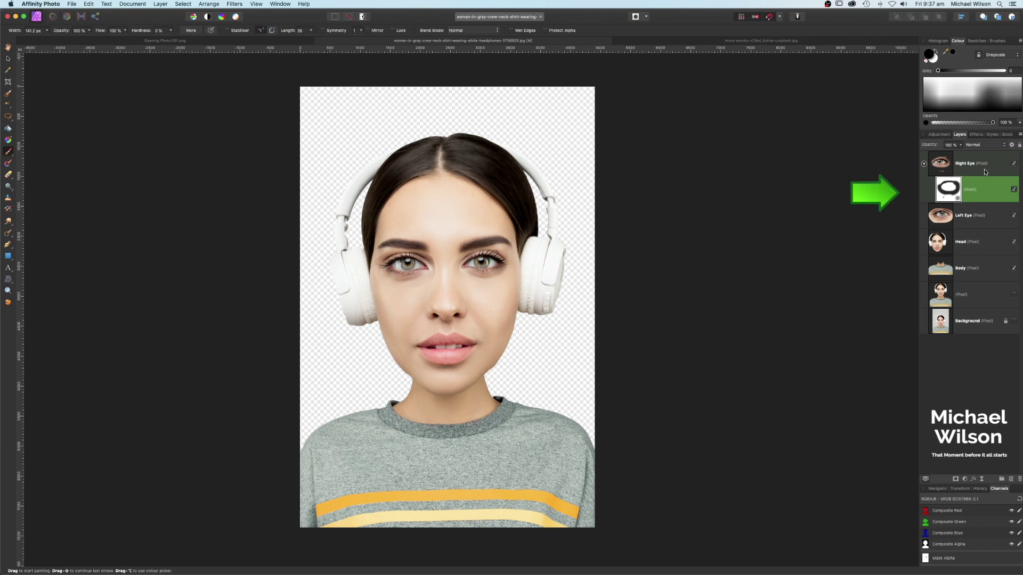
pyautogui.click(925, 165)
pyautogui.click(942, 189)
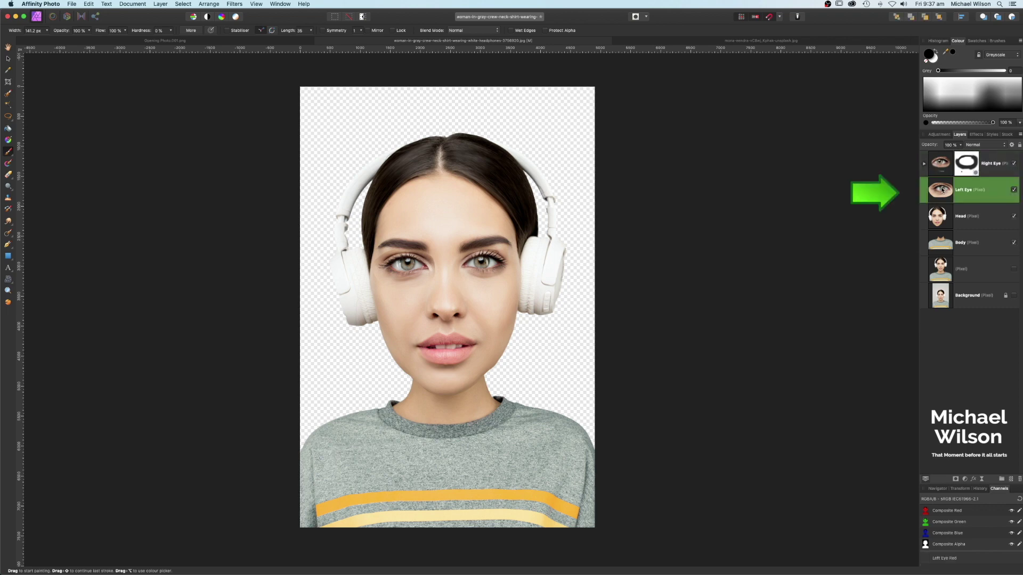
# Mask the Left Eye layer and paint out its hard edges around the lid and below the eye
pyautogui.click(955, 479)
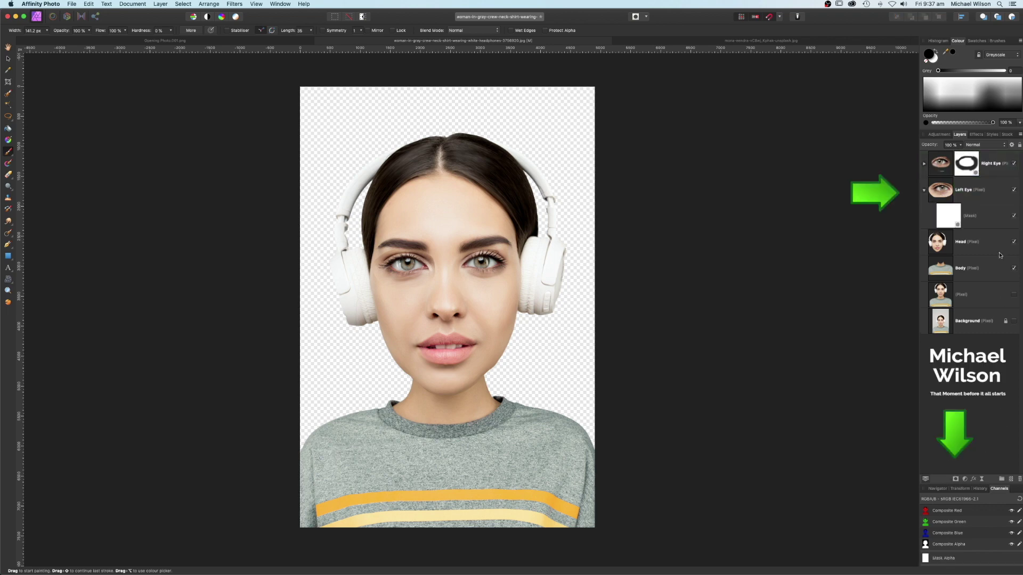
pyautogui.click(950, 219)
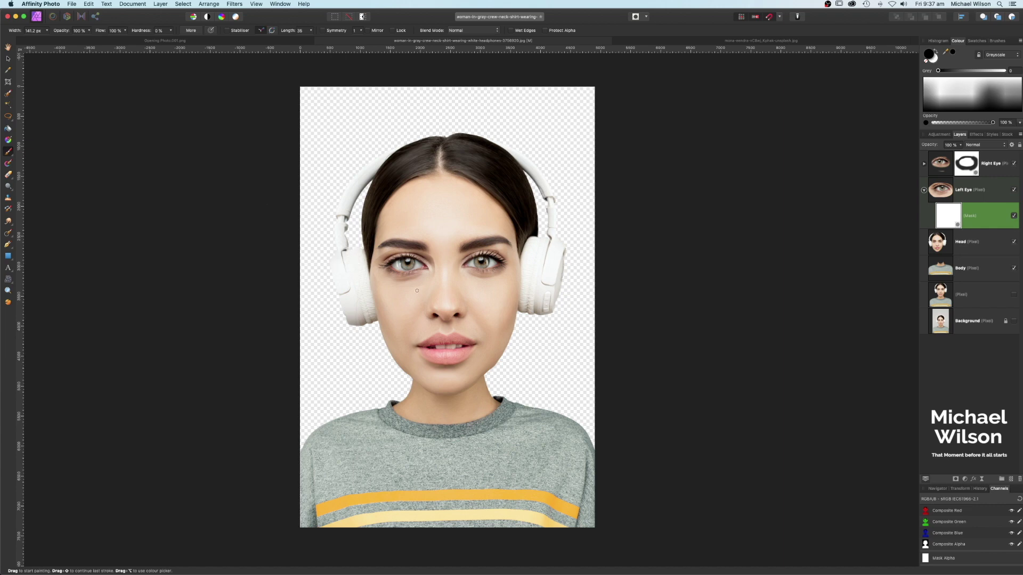
pyautogui.press(']')
pyautogui.hscroll(1, 416, 287)
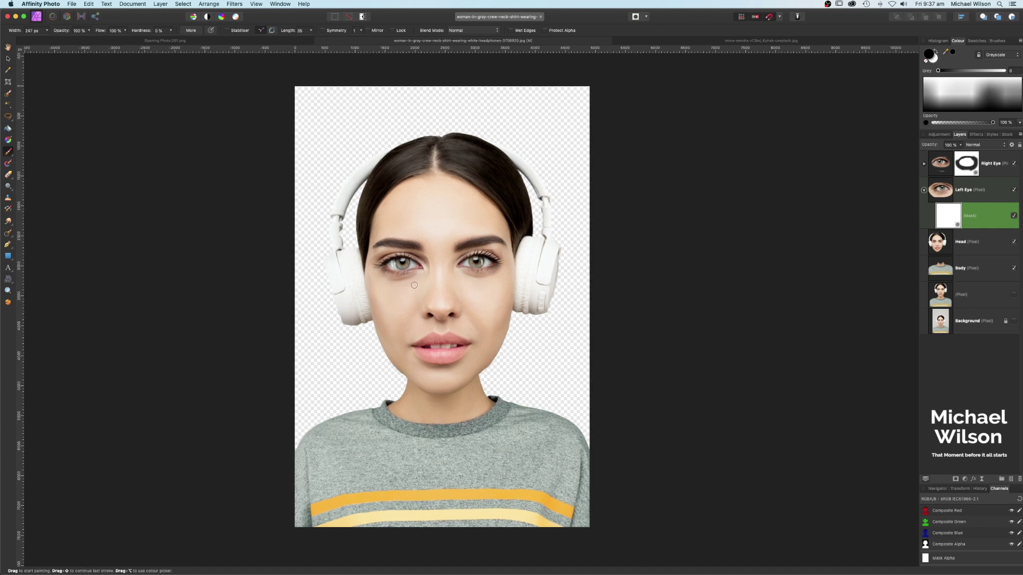
pyautogui.moveTo(375, 282)
pyautogui.mouseDown()
pyautogui.moveTo(370, 267)
pyautogui.moveTo(411, 280)
pyautogui.moveTo(429, 261)
pyautogui.mouseUp()
pyautogui.press('[')
pyautogui.moveTo(416, 253)
pyautogui.mouseDown()
pyautogui.moveTo(375, 261)
pyautogui.moveTo(383, 254)
pyautogui.mouseUp()
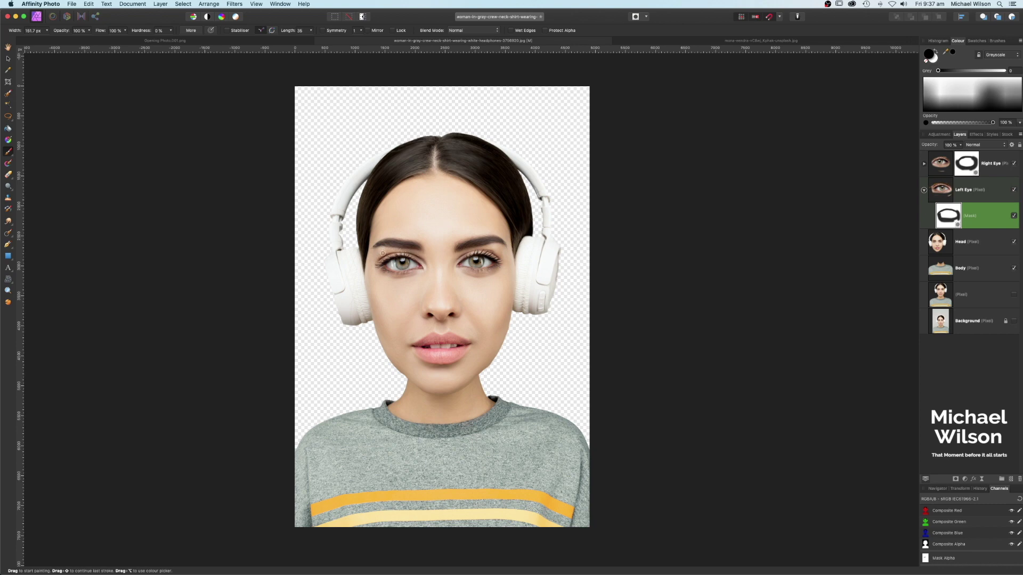
pyautogui.moveTo(426, 339); pyautogui.dragTo(398, 354)
pyautogui.click(924, 190)
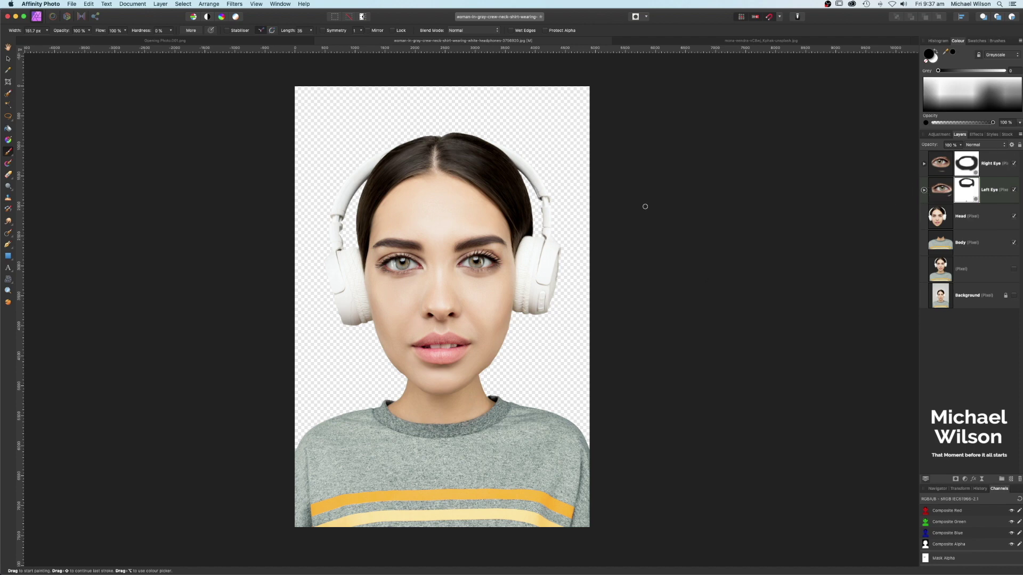
# Copy the yellow floral texture from its document and return to the portrait
pyautogui.click(664, 43)
pyautogui.press('super+c')
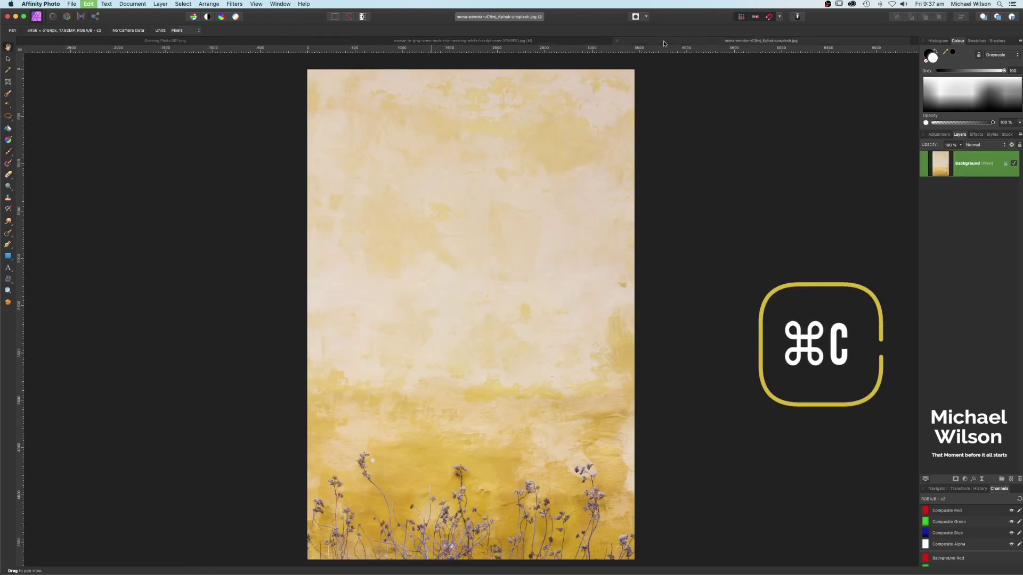
pyautogui.click(567, 41)
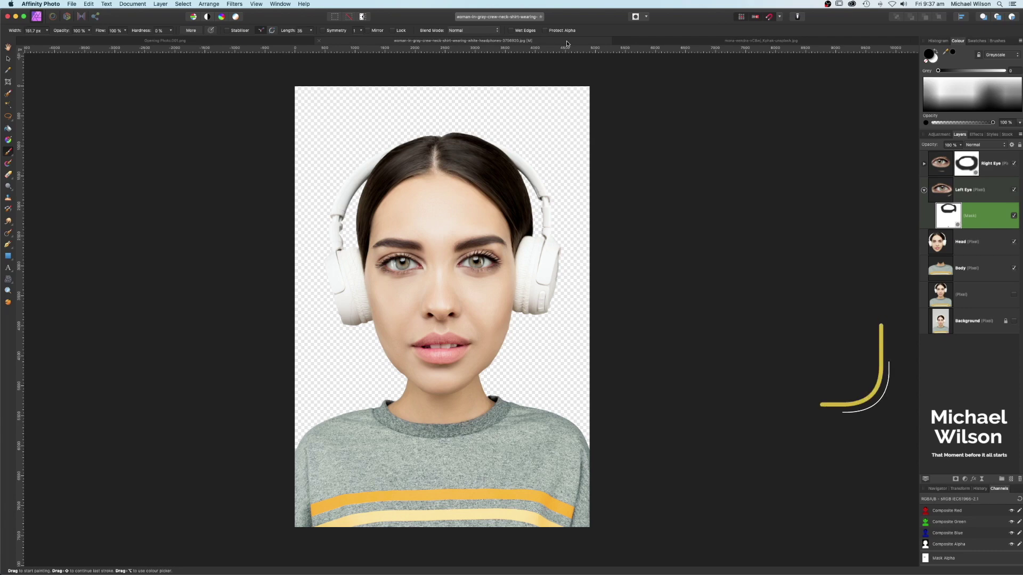
# Paste the yellow texture, flip it vertically, scale it over the canvas, and place it beneath Body
pyautogui.press('super+v')
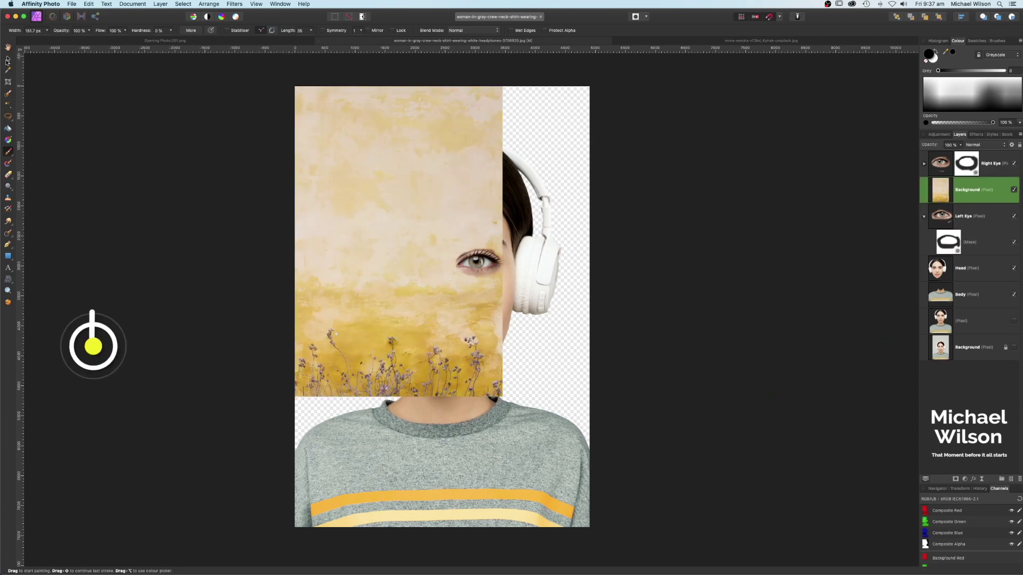
pyautogui.click(7, 59)
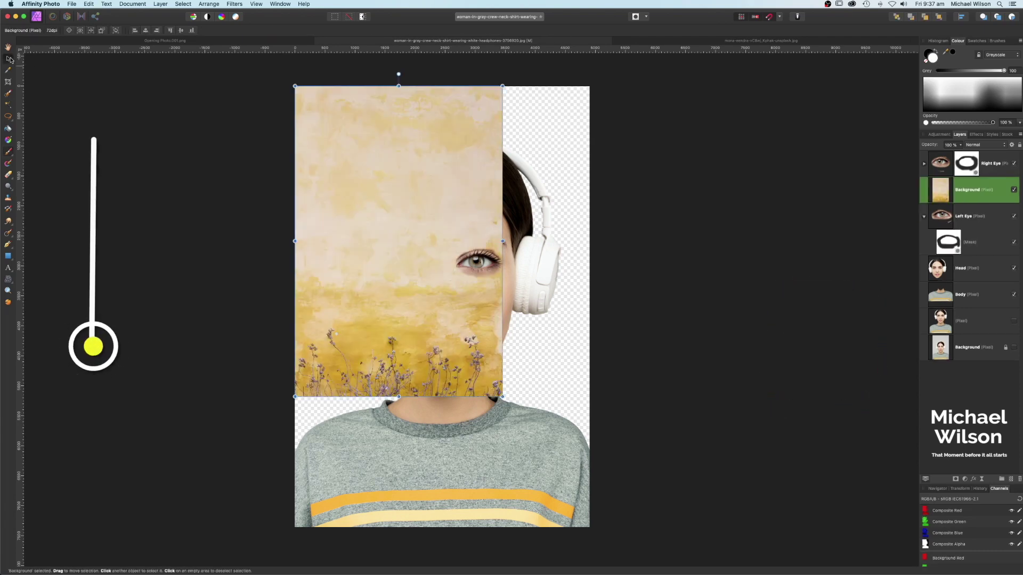
pyautogui.click(213, 5)
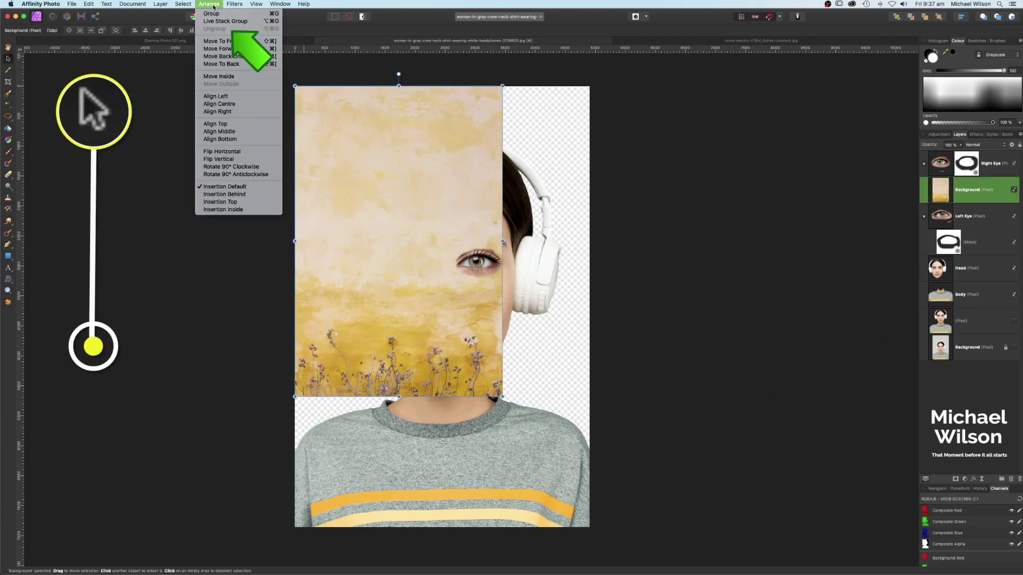
pyautogui.click(216, 159)
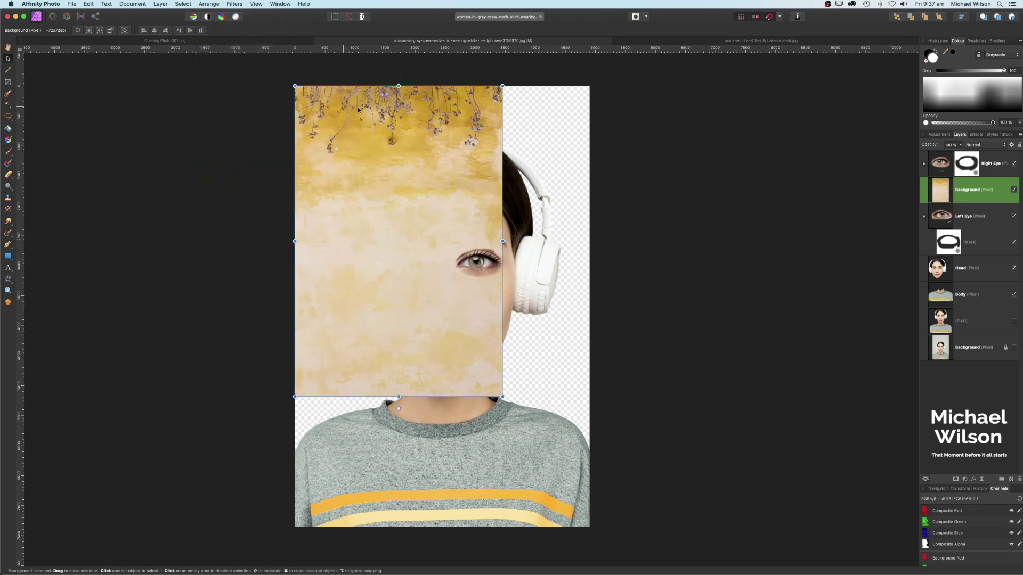
pyautogui.moveTo(502, 397); pyautogui.dragTo(590, 527)
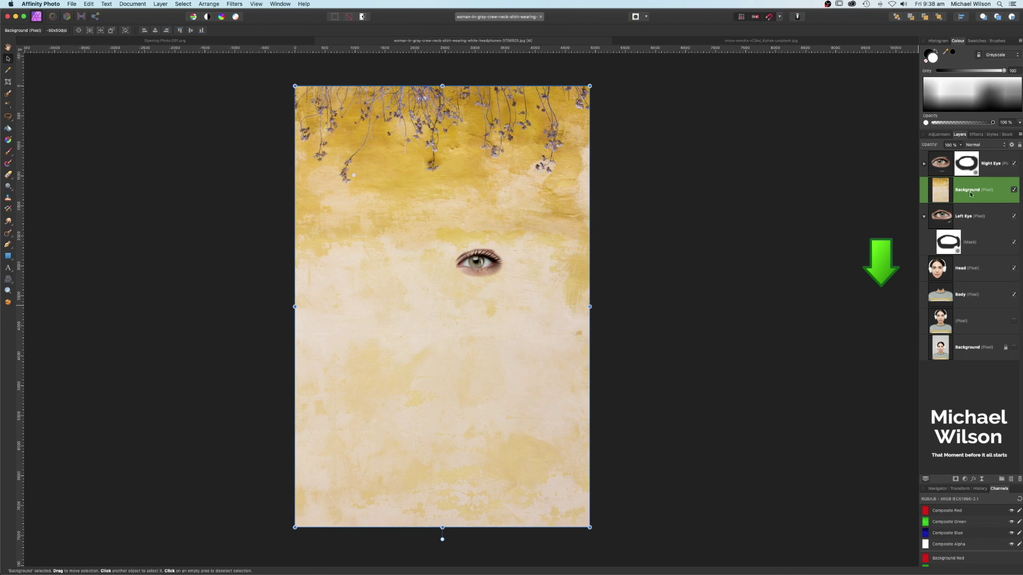
pyautogui.moveTo(970, 194); pyautogui.dragTo(942, 310)
pyautogui.click(719, 270)
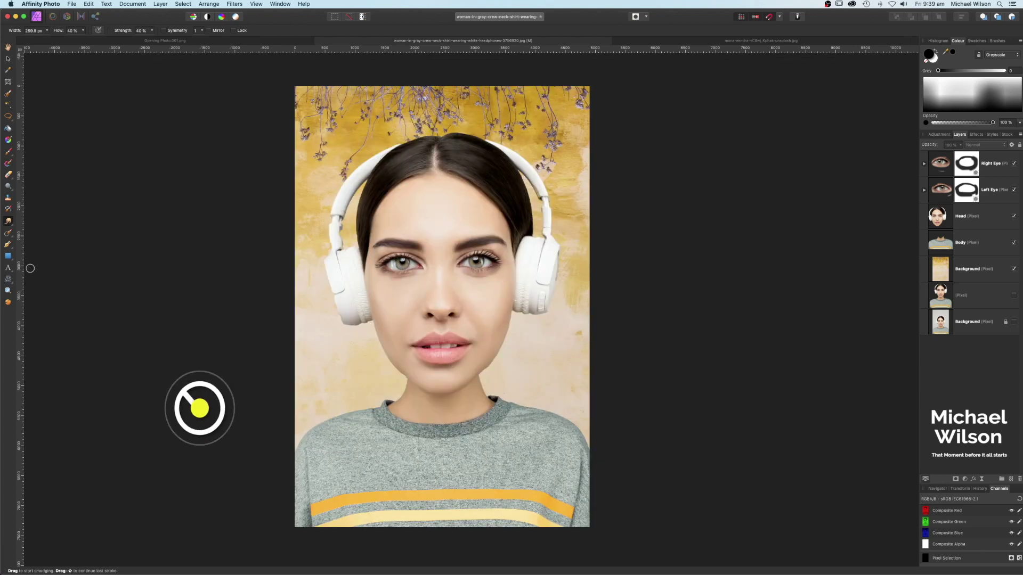
# Draw a bright green rectangle across the woman's eyes
pyautogui.click(8, 257)
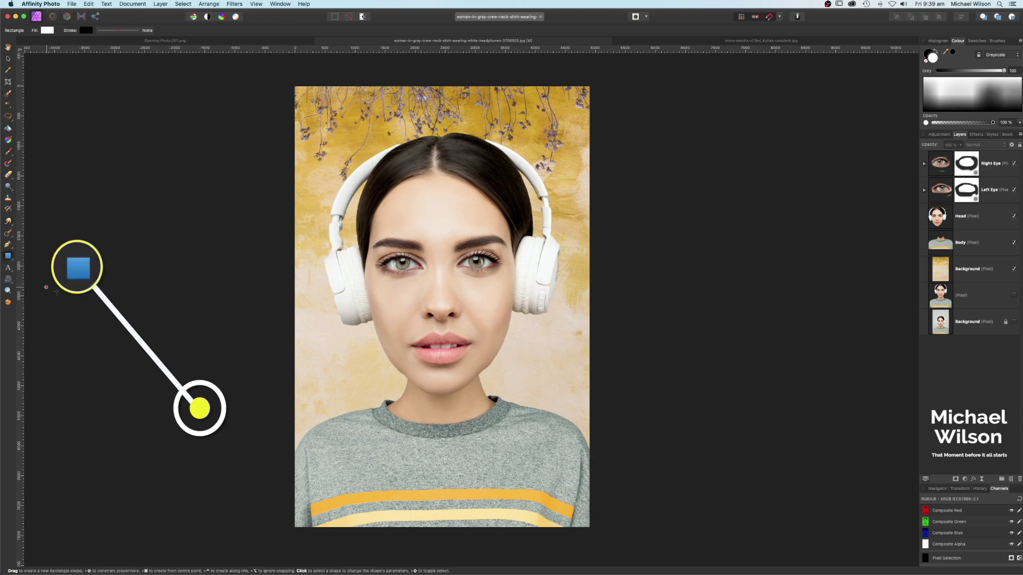
pyautogui.moveTo(367, 234); pyautogui.dragTo(510, 293)
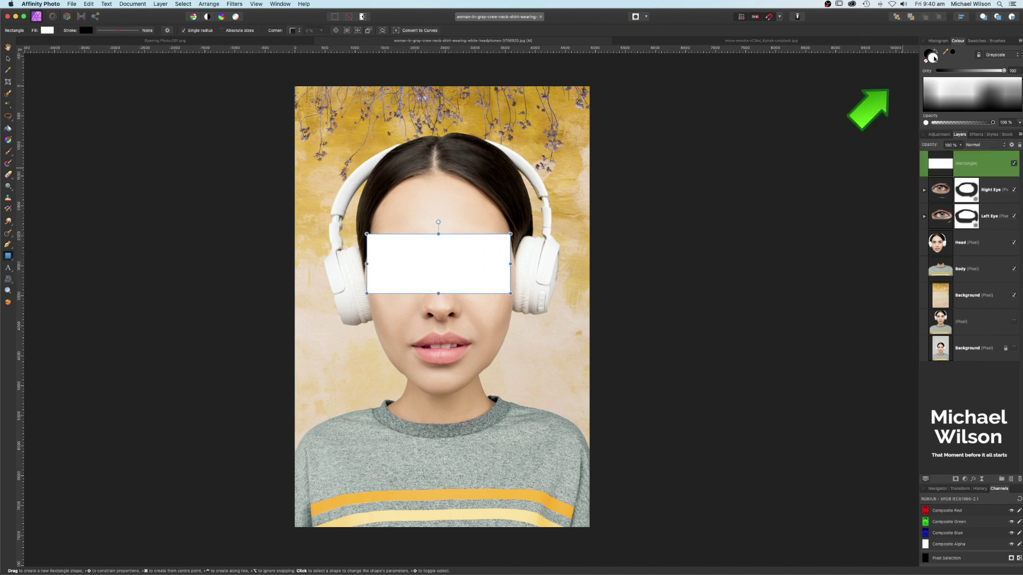
pyautogui.doubleClick(933, 57)
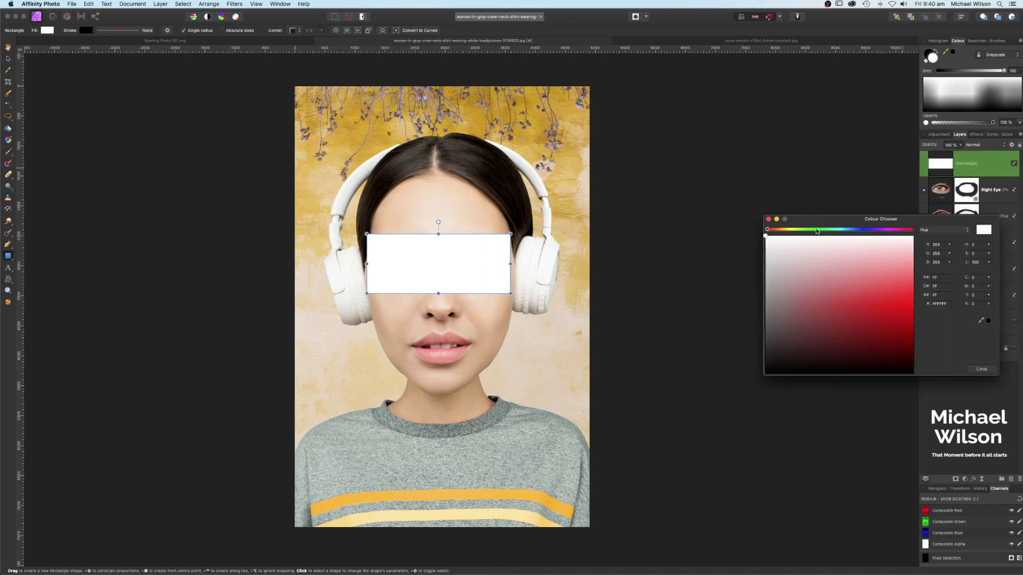
pyautogui.click(816, 230)
pyautogui.click(907, 318)
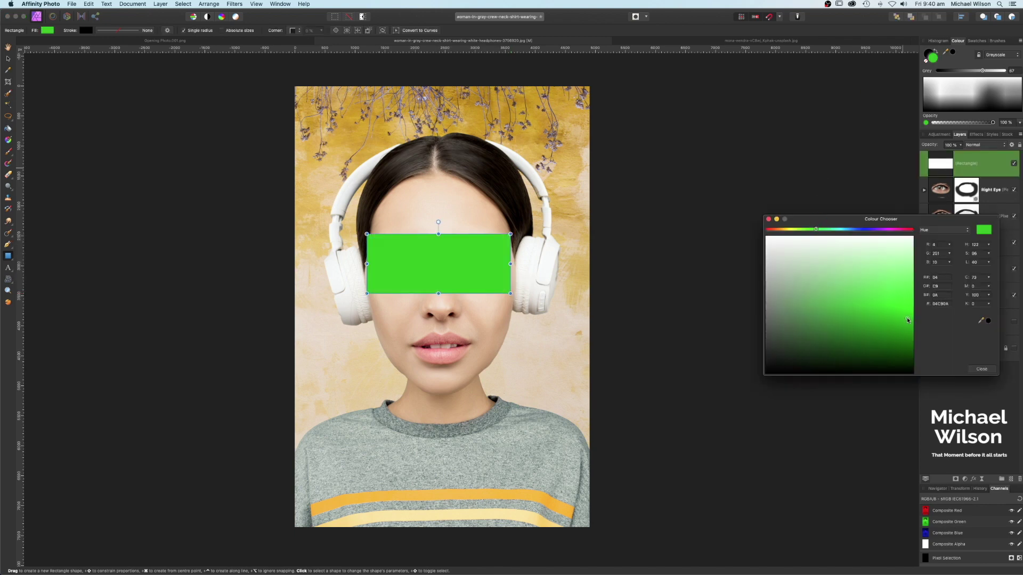
pyautogui.click(768, 219)
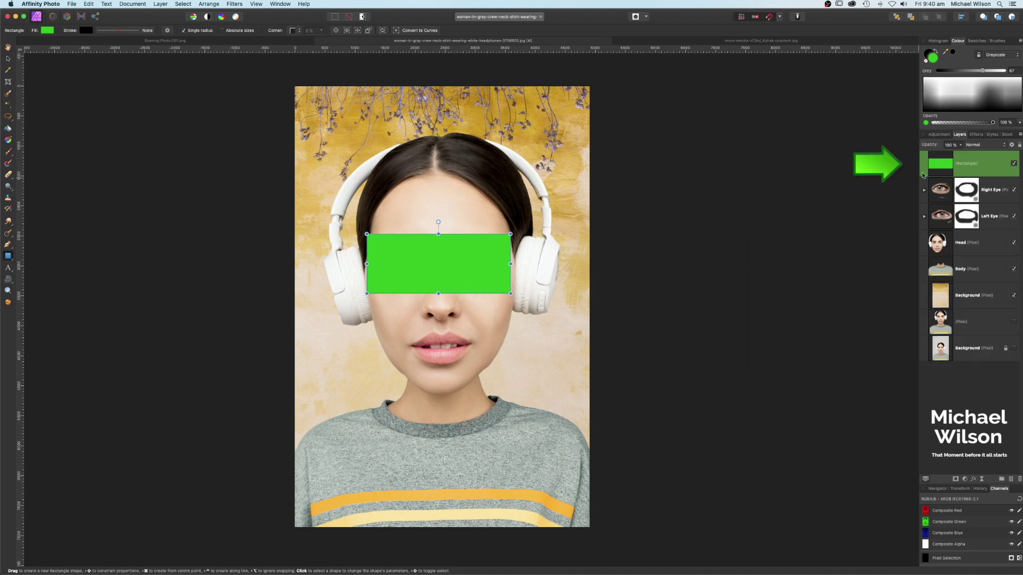
# Add a mask to the green rectangle and invert it with Cmd+I
pyautogui.click(956, 479)
pyautogui.click(953, 186)
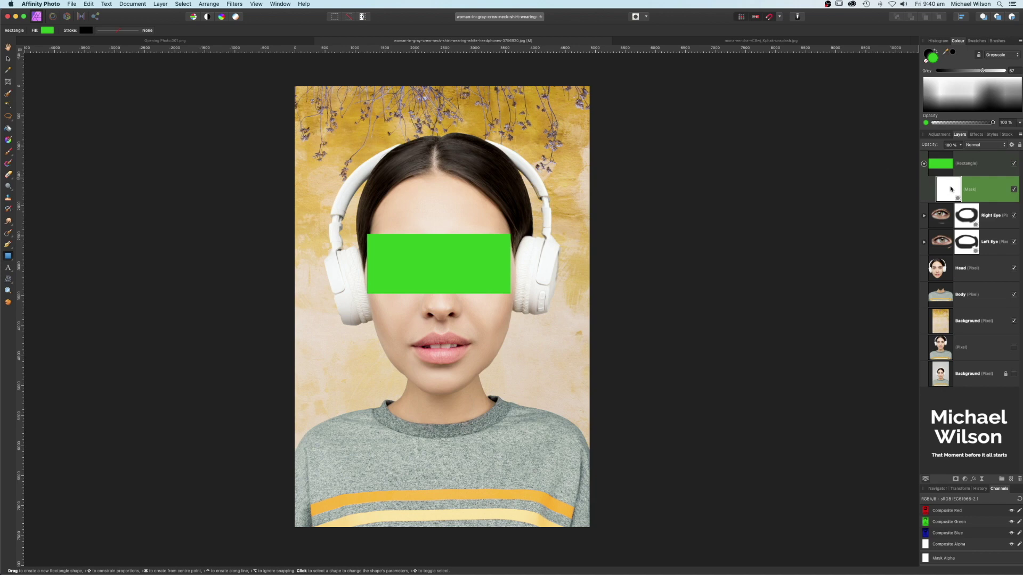
pyautogui.press('super+i')
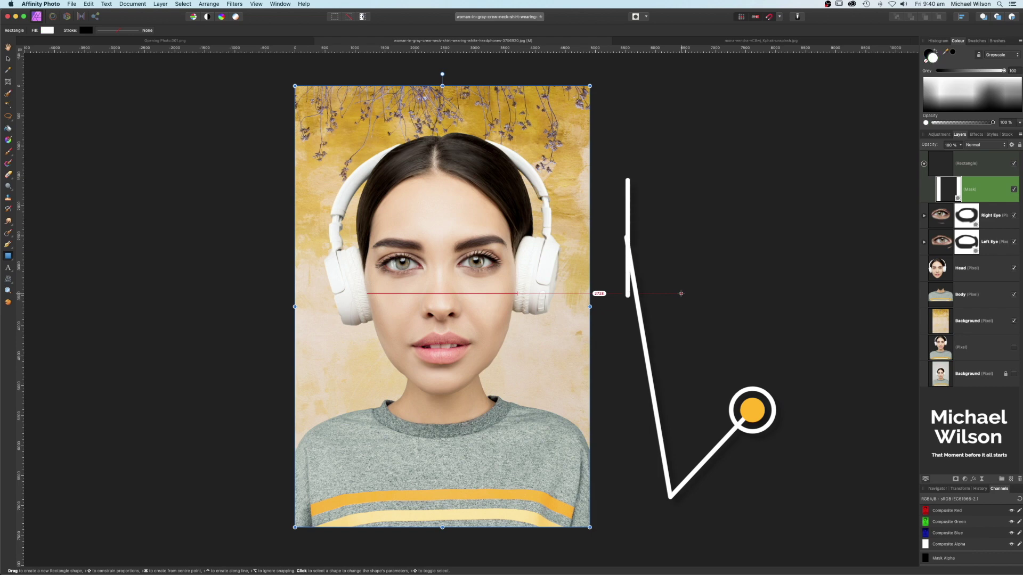
# Set the Paint Brush to default black and white colours at about 50% opacity
pyautogui.click(9, 154)
pyautogui.press('d')
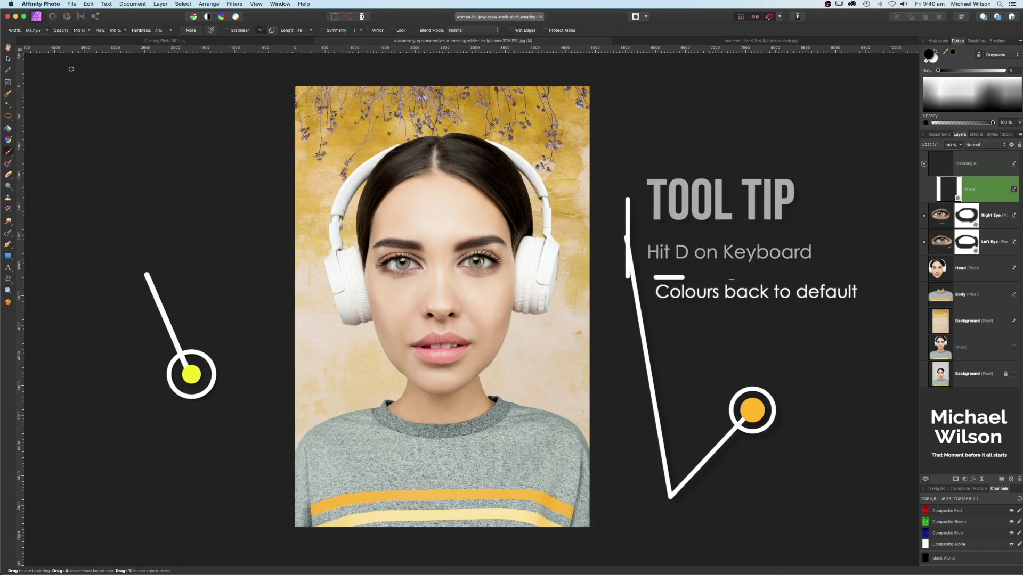
pyautogui.click(89, 30)
pyautogui.moveTo(93, 39); pyautogui.dragTo(55, 42)
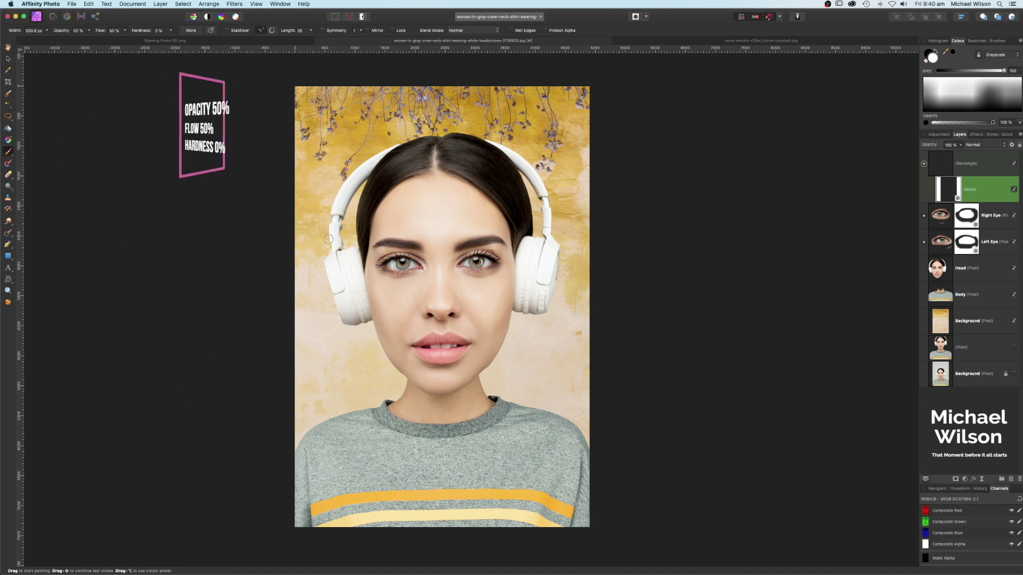
# Paint over the left and right irises on the mask to reveal the green
pyautogui.scroll(6, 327, 239)
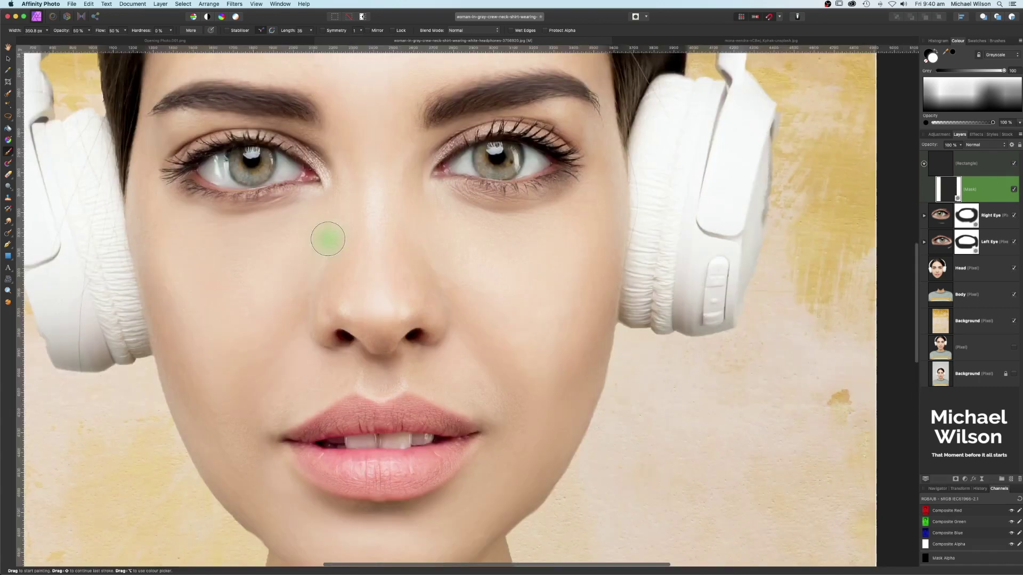
pyautogui.scroll(4, 346, 258)
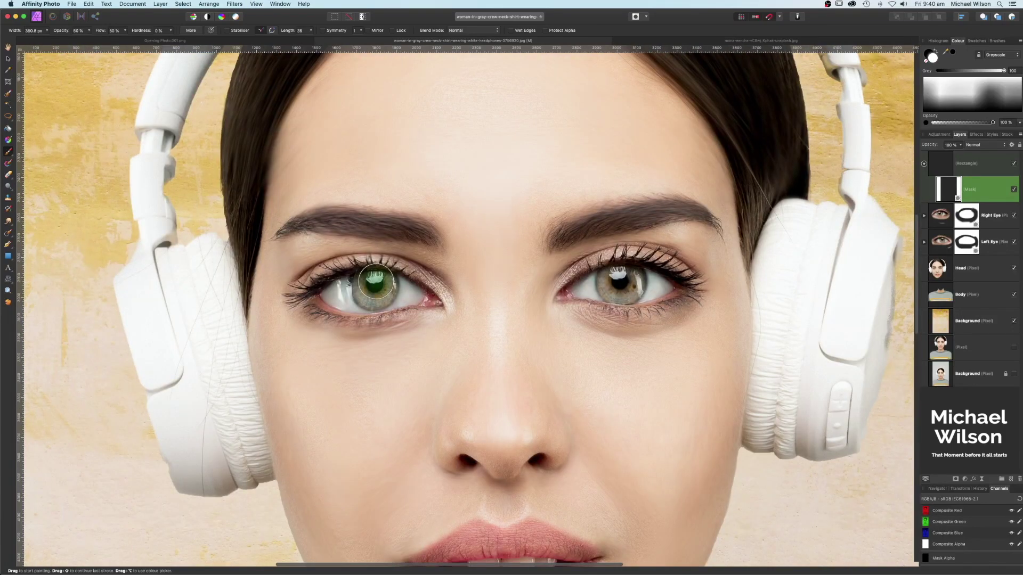
pyautogui.moveTo(376, 282); pyautogui.dragTo(367, 288)
pyautogui.press('super+z')
pyautogui.press('[')
pyautogui.press('[')
pyautogui.press('[')
pyautogui.press('[')
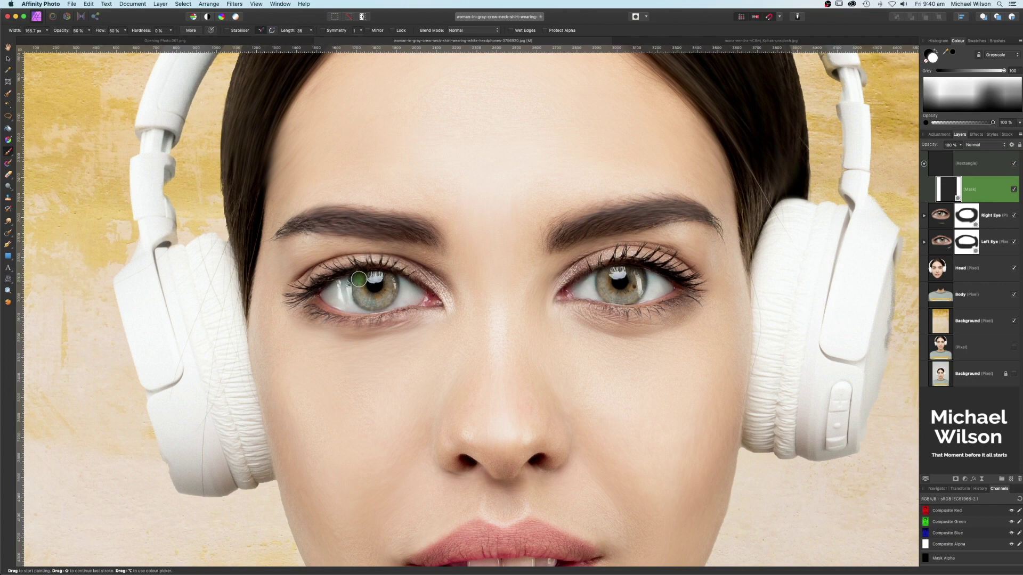
pyautogui.moveTo(358, 278); pyautogui.dragTo(362, 298)
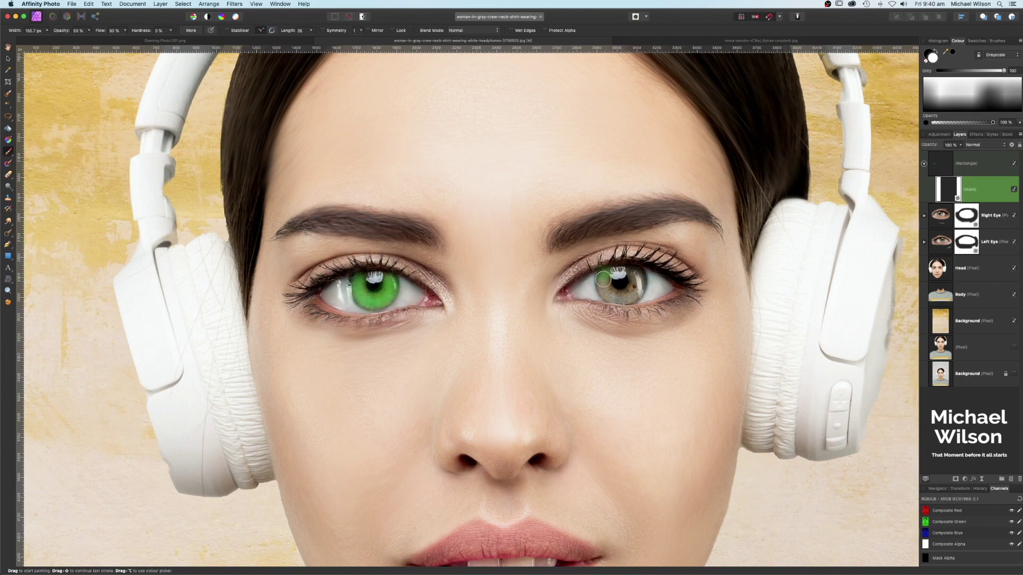
pyautogui.moveTo(627, 298); pyautogui.dragTo(639, 279)
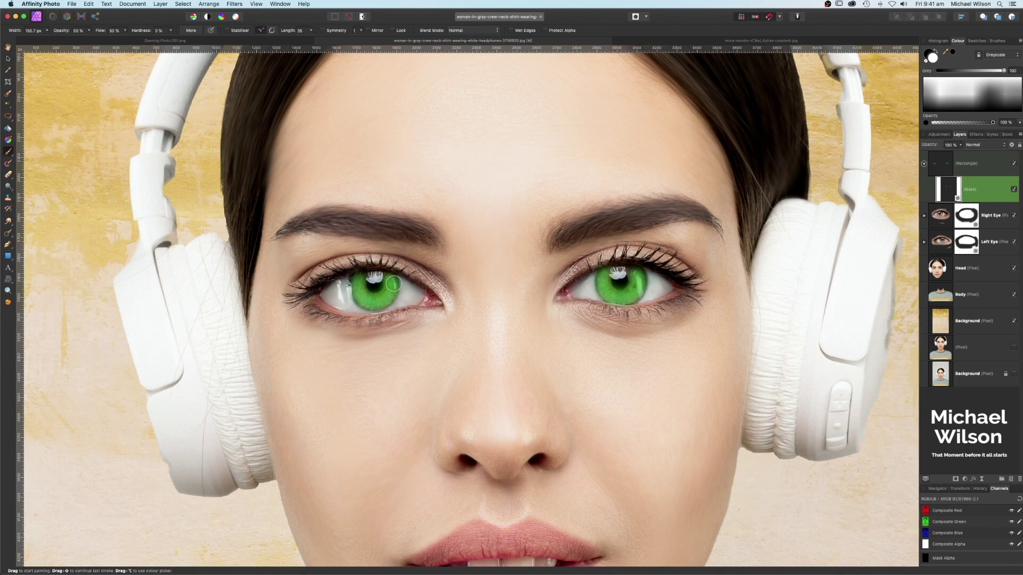
pyautogui.press('super+0')
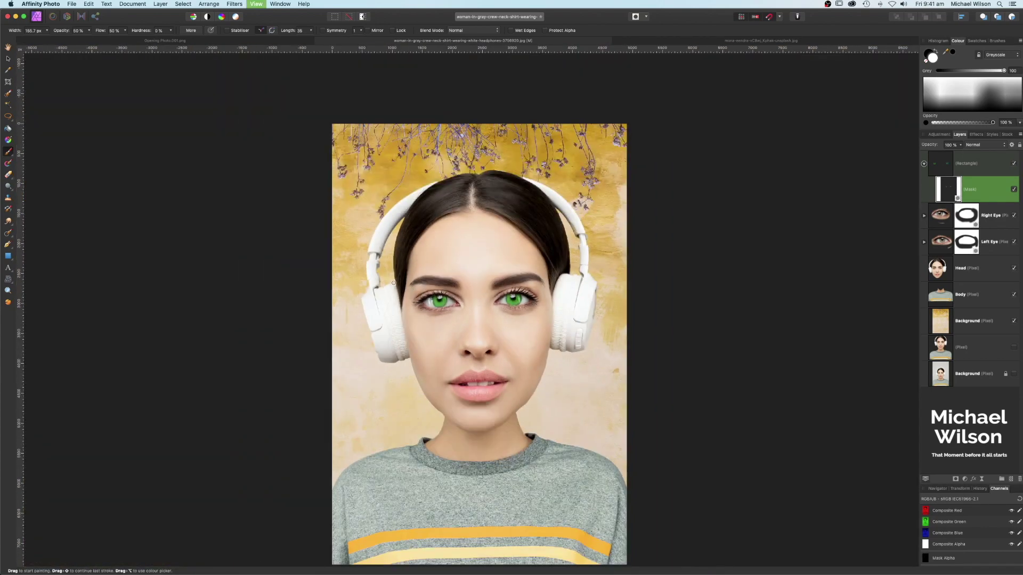
# Set the green Rectangle layer to Overlay blend mode at 50% opacity
pyautogui.click(924, 164)
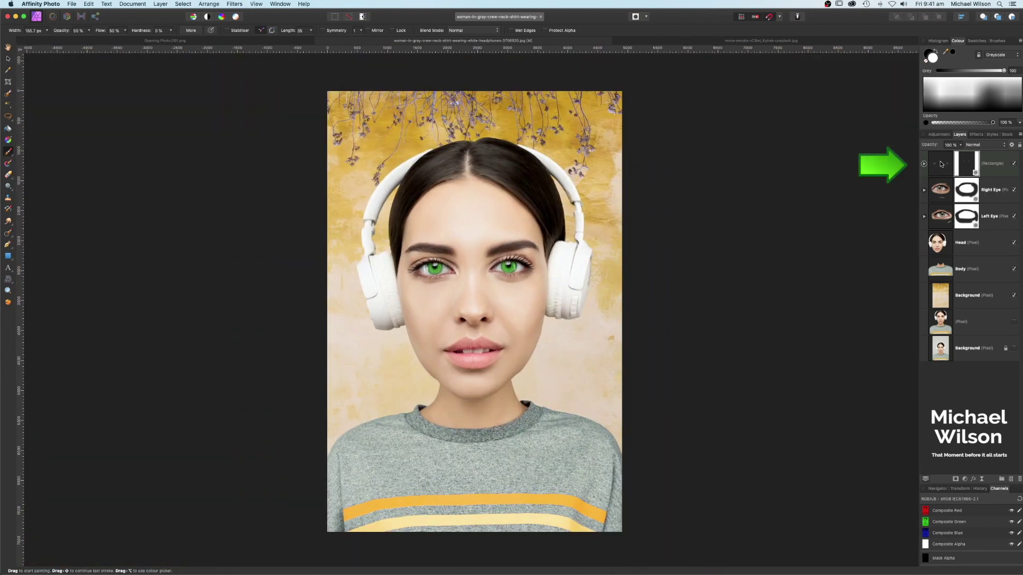
pyautogui.click(941, 165)
pyautogui.click(989, 147)
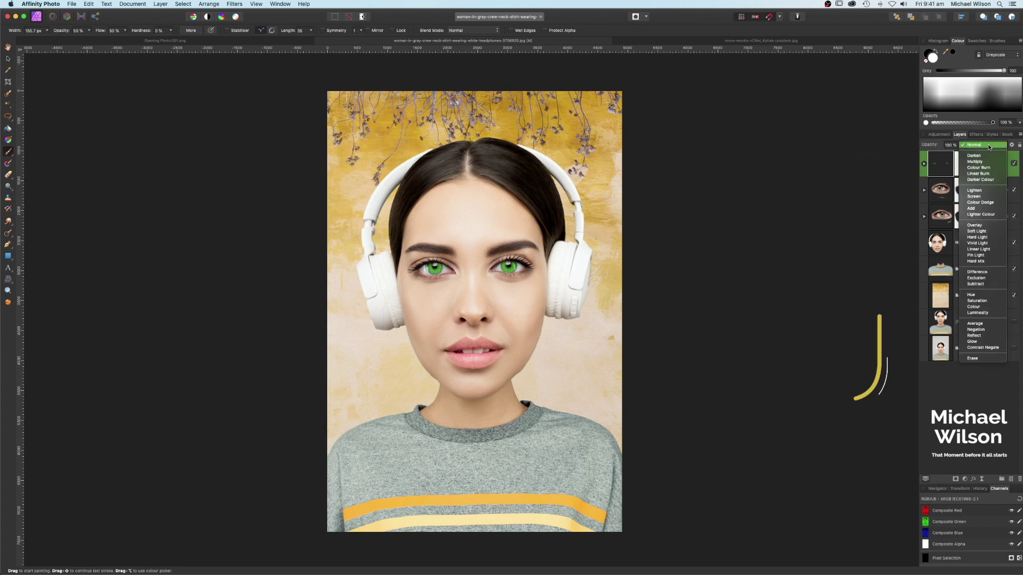
pyautogui.click(982, 226)
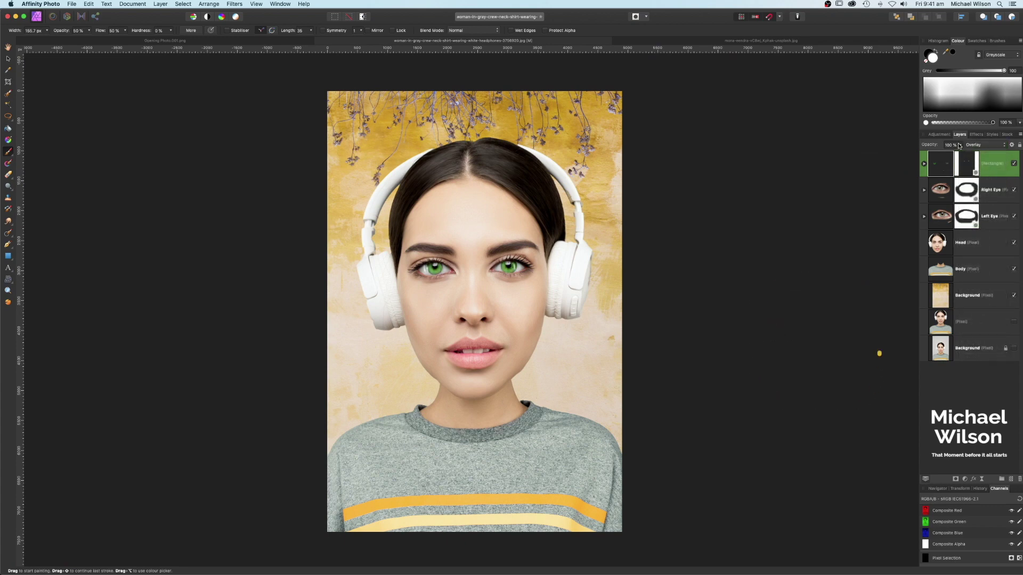
pyautogui.click(961, 145)
pyautogui.moveTo(962, 154); pyautogui.dragTo(928, 155)
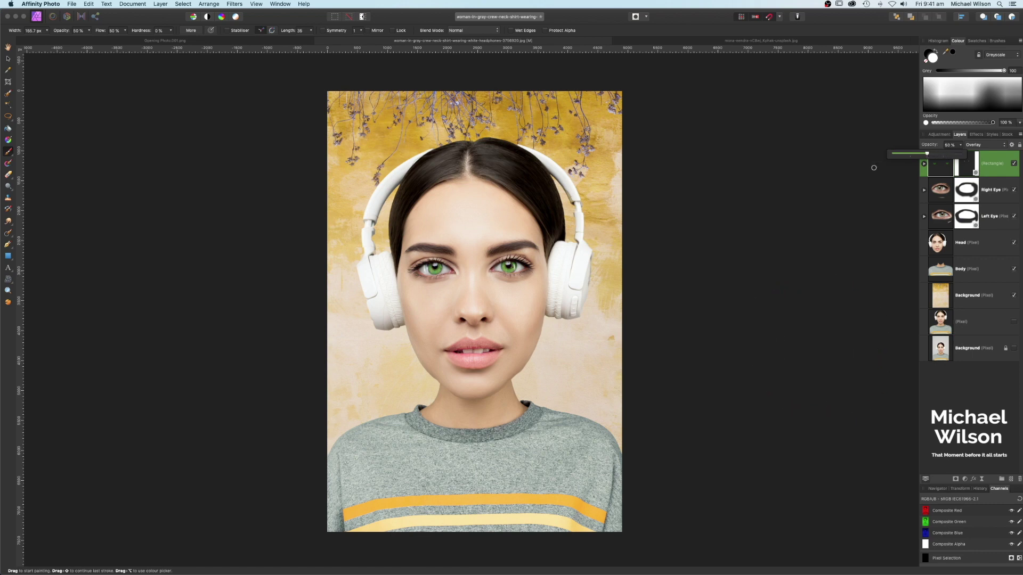
pyautogui.click(924, 164)
pyautogui.click(925, 165)
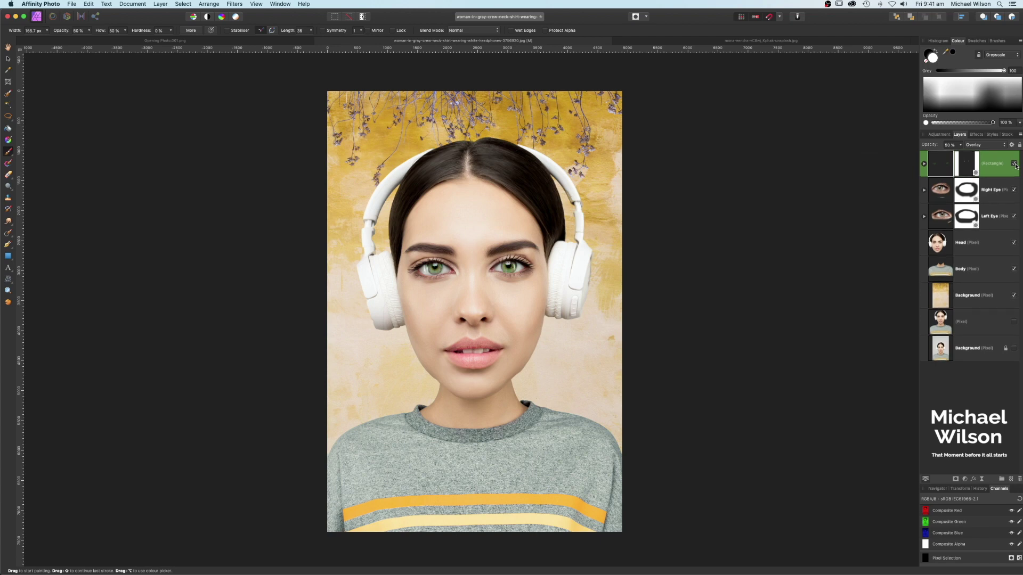
pyautogui.click(974, 396)
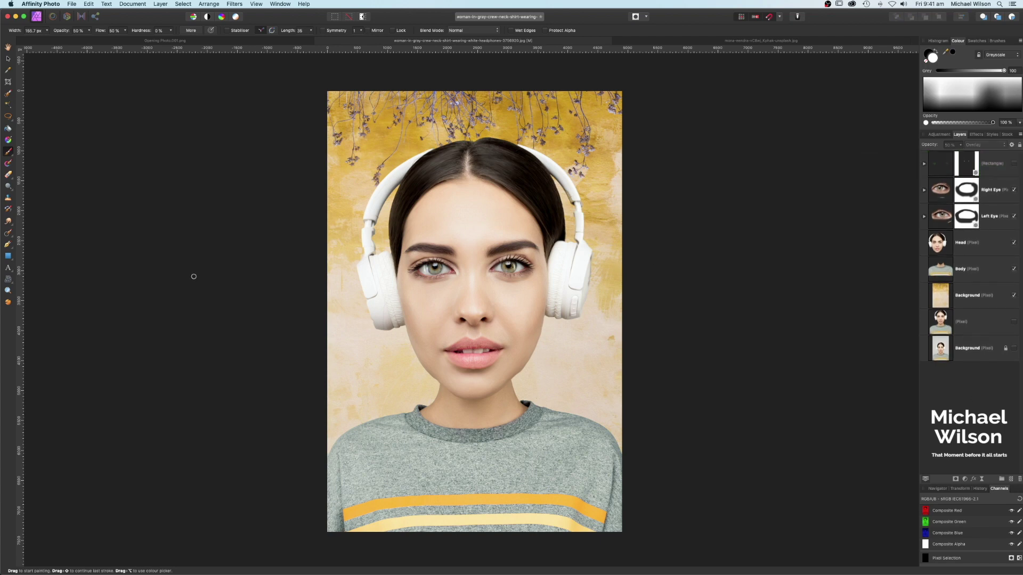
# Draw a rectangle over the mouth filled with deep red BB0404
pyautogui.click(8, 257)
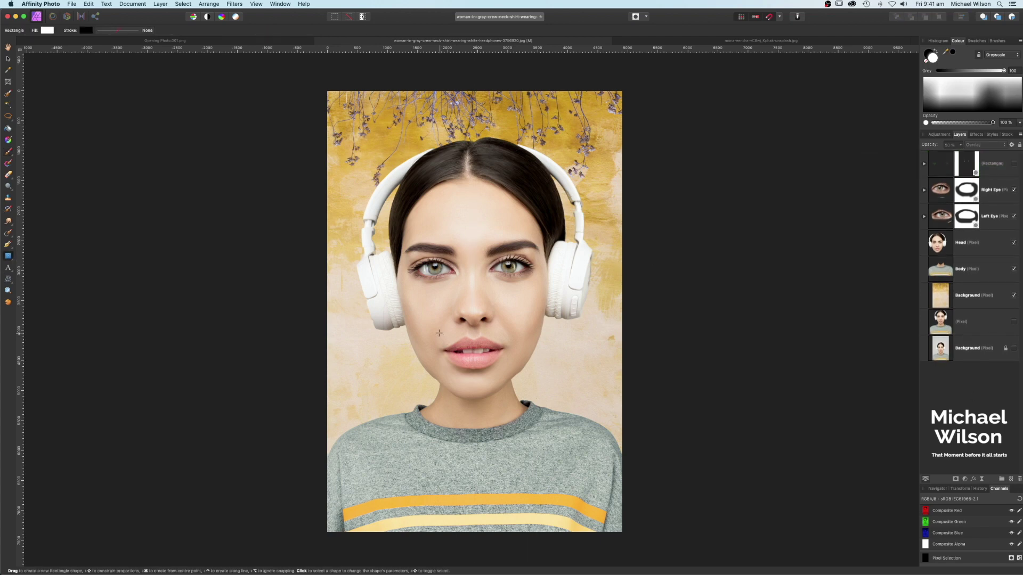
pyautogui.moveTo(439, 333); pyautogui.dragTo(512, 373)
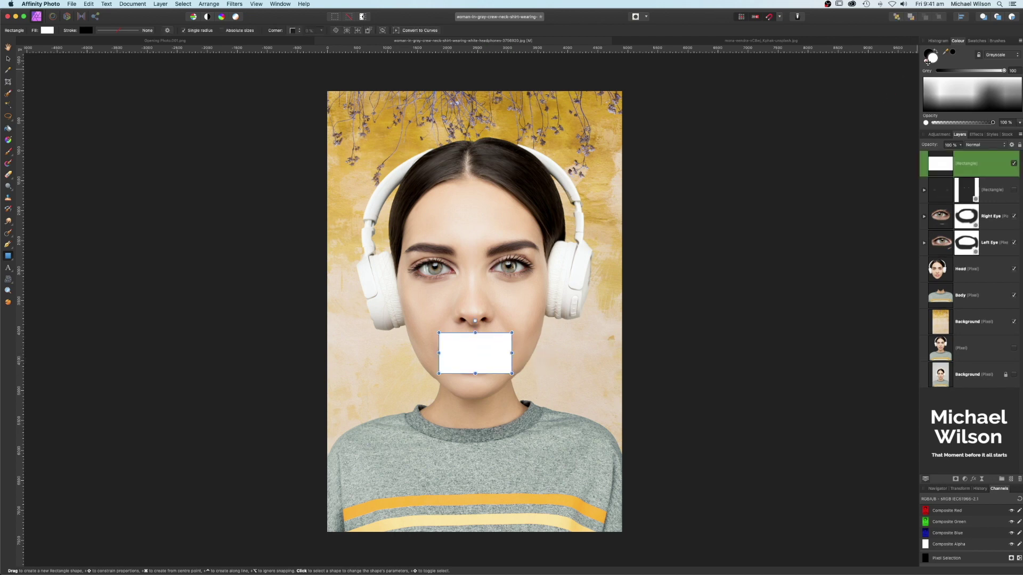
pyautogui.doubleClick(933, 60)
pyautogui.click(907, 323)
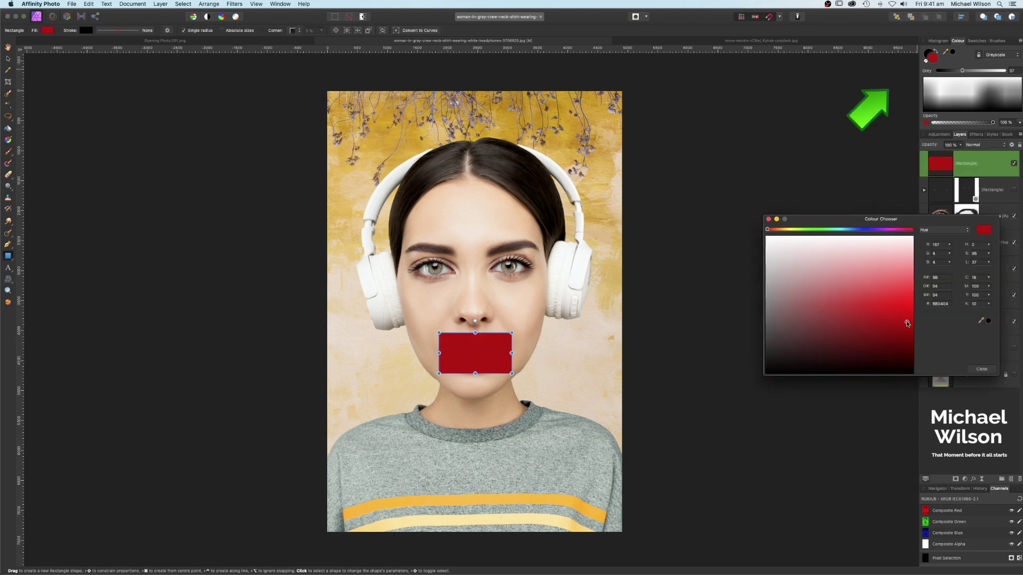
pyautogui.click(769, 220)
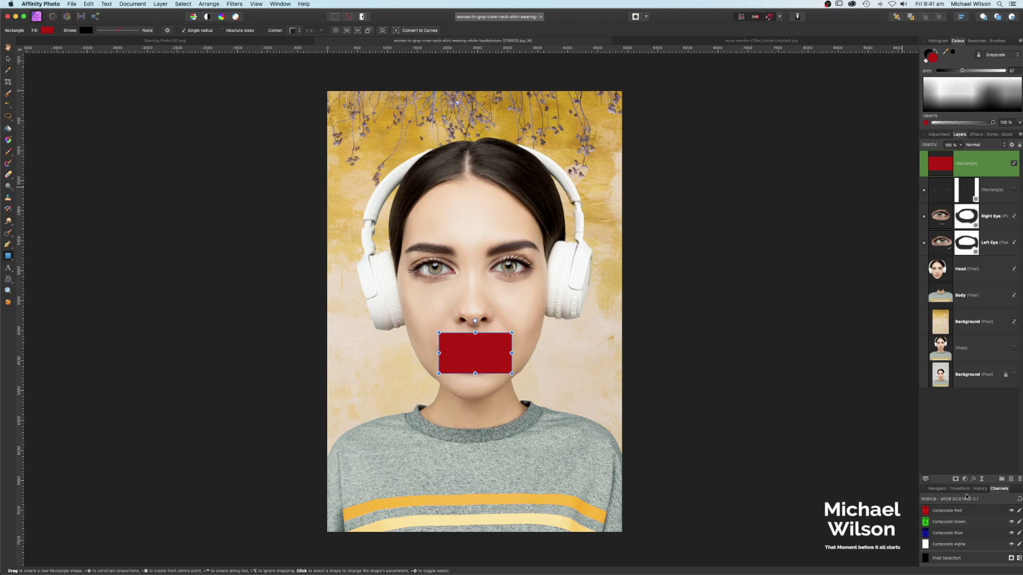
# Add a mask to the red rectangle and invert it to hide the red
pyautogui.click(956, 479)
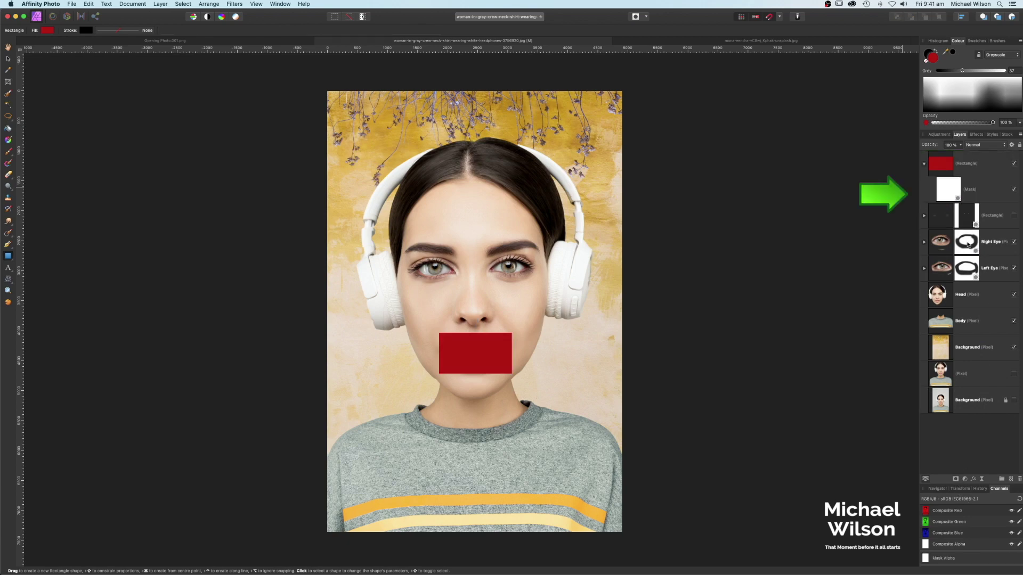
pyautogui.click(947, 189)
pyautogui.press('super+i')
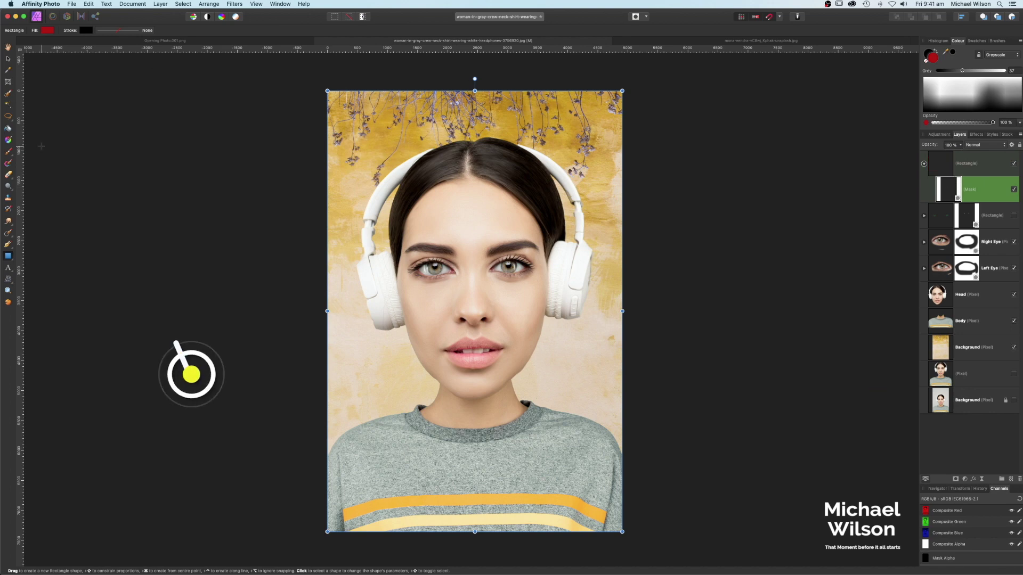
# Paint white on the red rectangle's mask over the lips to turn them red
pyautogui.press('b')
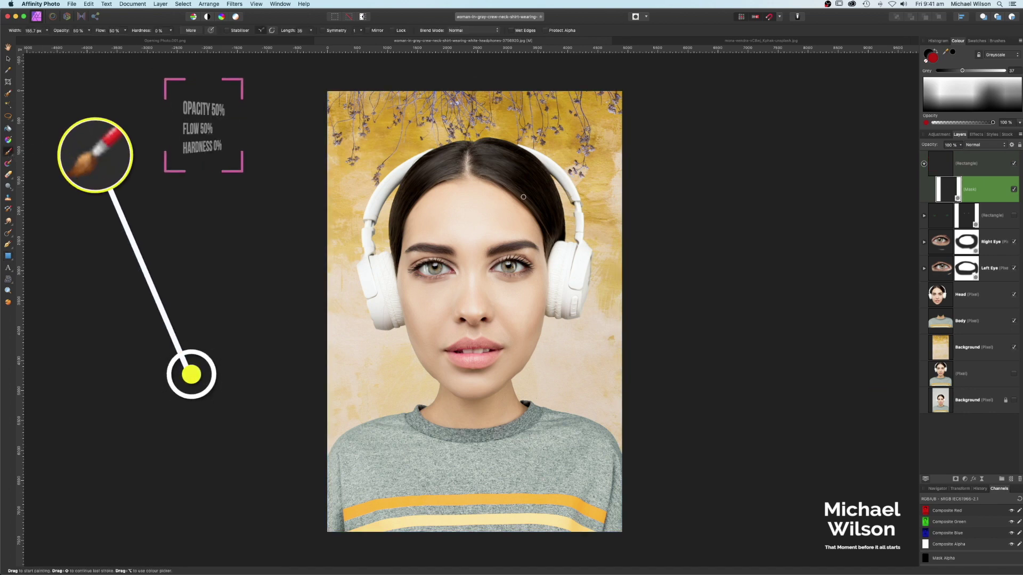
pyautogui.press('x')
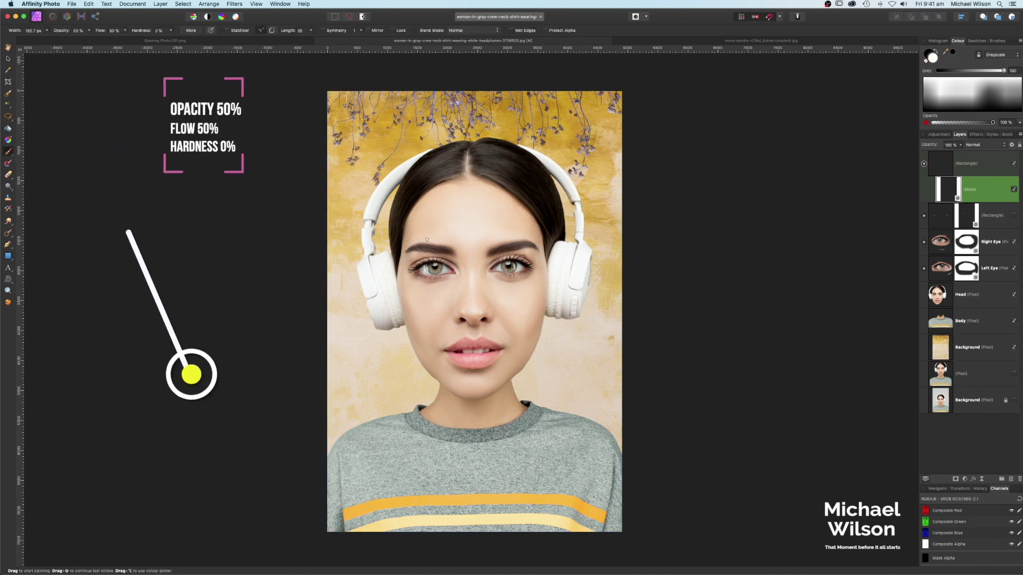
pyautogui.press('super+1')
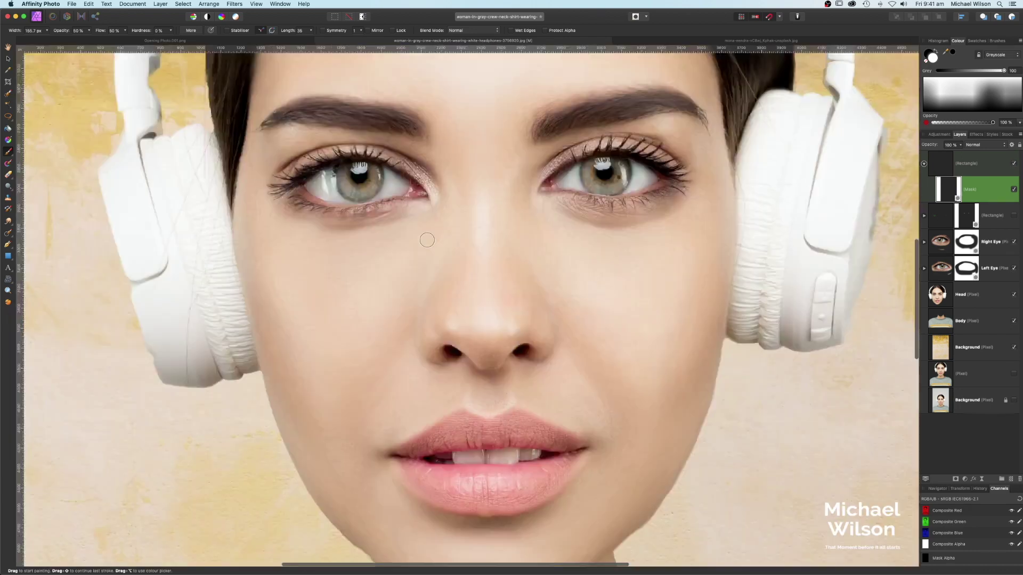
pyautogui.scroll(-10, 436, 224)
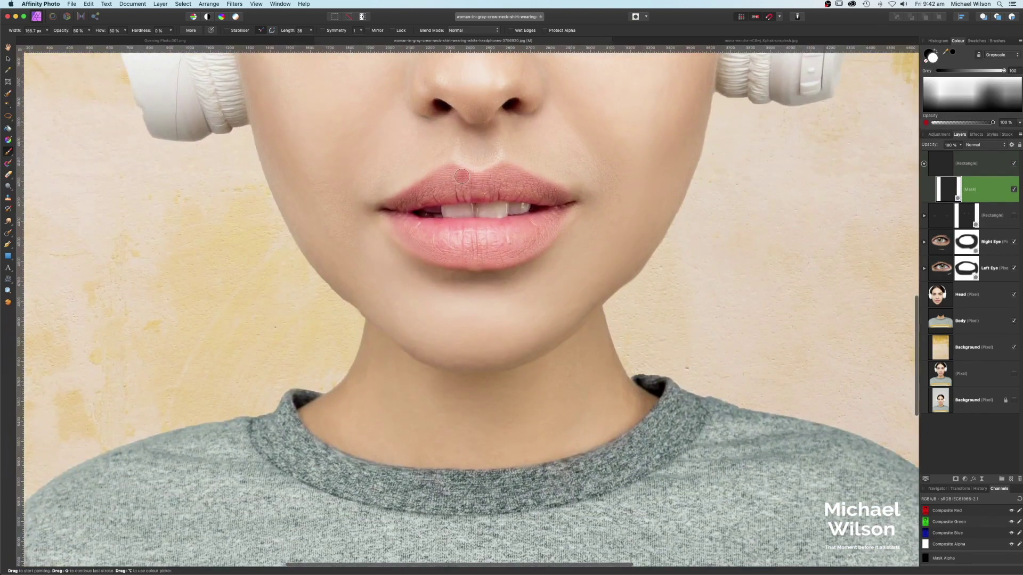
pyautogui.moveTo(455, 178)
pyautogui.mouseDown()
pyautogui.moveTo(445, 175)
pyautogui.moveTo(507, 172)
pyautogui.moveTo(541, 192)
pyautogui.moveTo(397, 206)
pyautogui.moveTo(506, 256)
pyautogui.moveTo(405, 224)
pyautogui.moveTo(560, 213)
pyautogui.moveTo(520, 240)
pyautogui.moveTo(438, 239)
pyautogui.mouseUp()
pyautogui.press('super+minus')
pyautogui.press('super+minus')
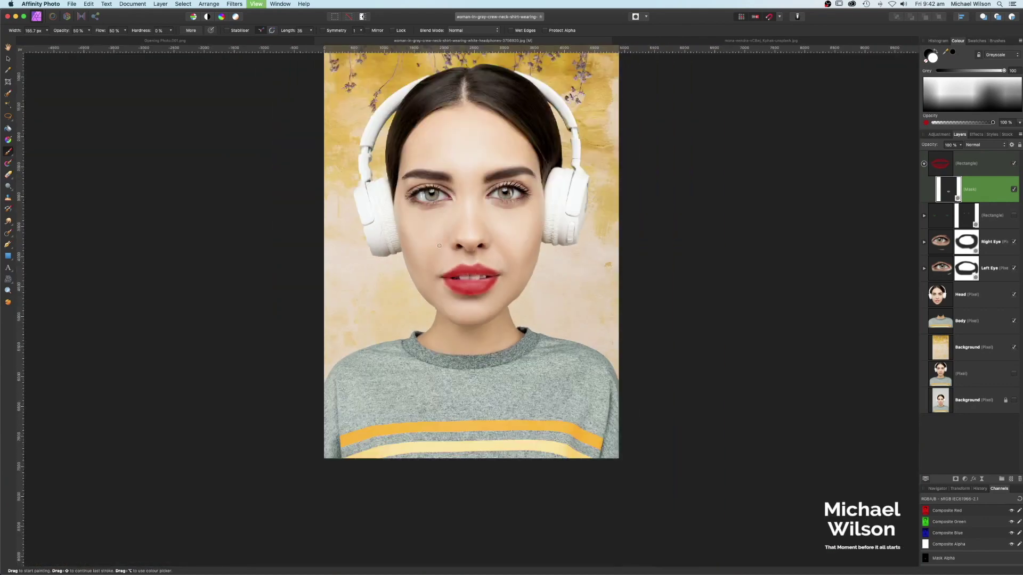
# Set the red lip Rectangle layer to Overlay blend mode at 50% opacity
pyautogui.click(924, 164)
pyautogui.click(944, 165)
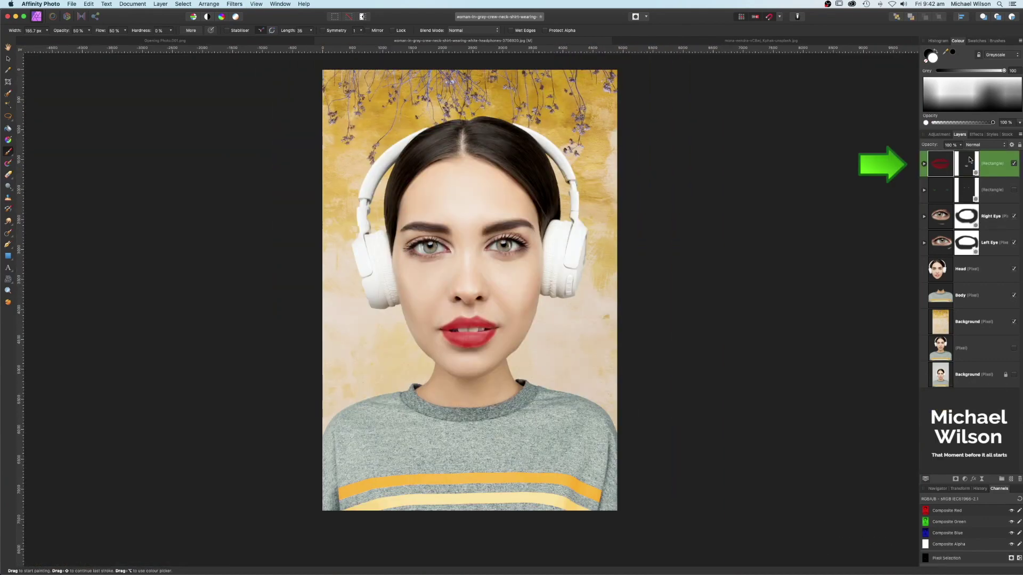
pyautogui.click(983, 144)
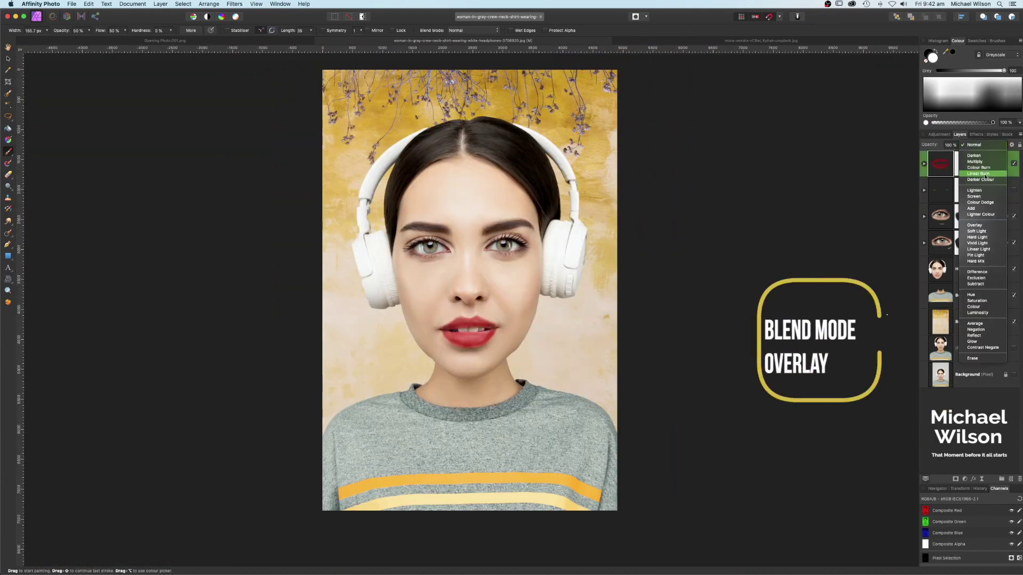
pyautogui.click(979, 224)
pyautogui.moveTo(959, 144); pyautogui.dragTo(927, 155)
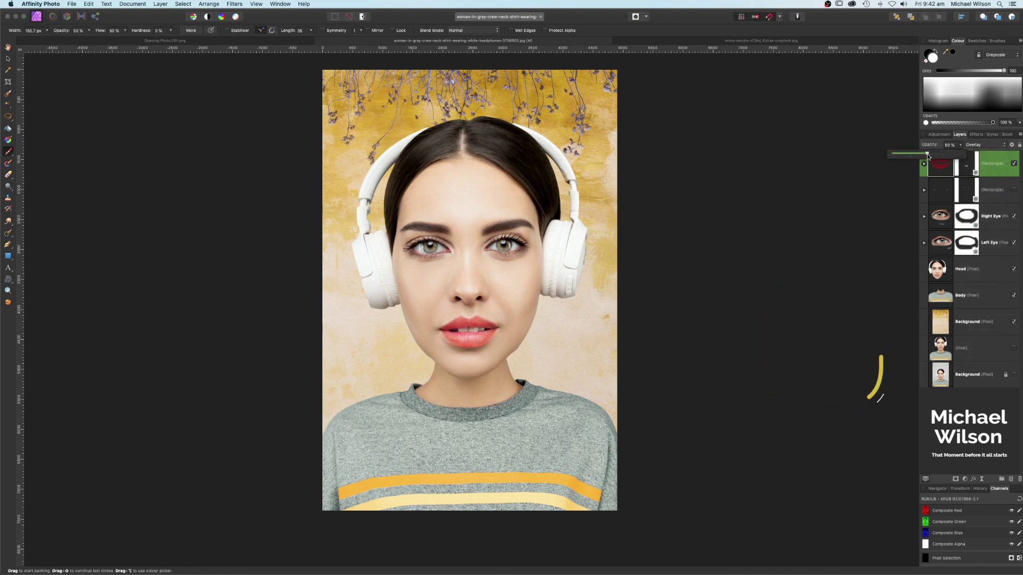